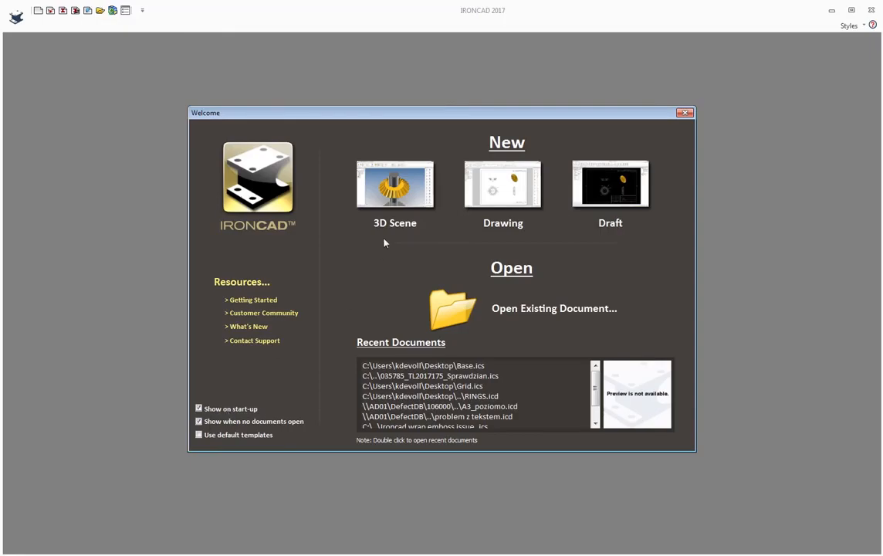
# Create a new 3D scene from the metric Blue template.
pyautogui.click(397, 194)
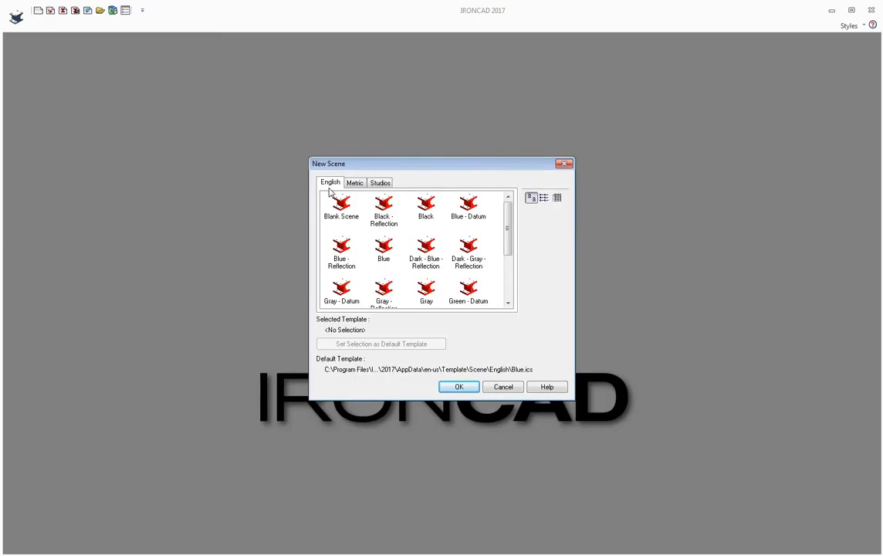
pyautogui.click(355, 184)
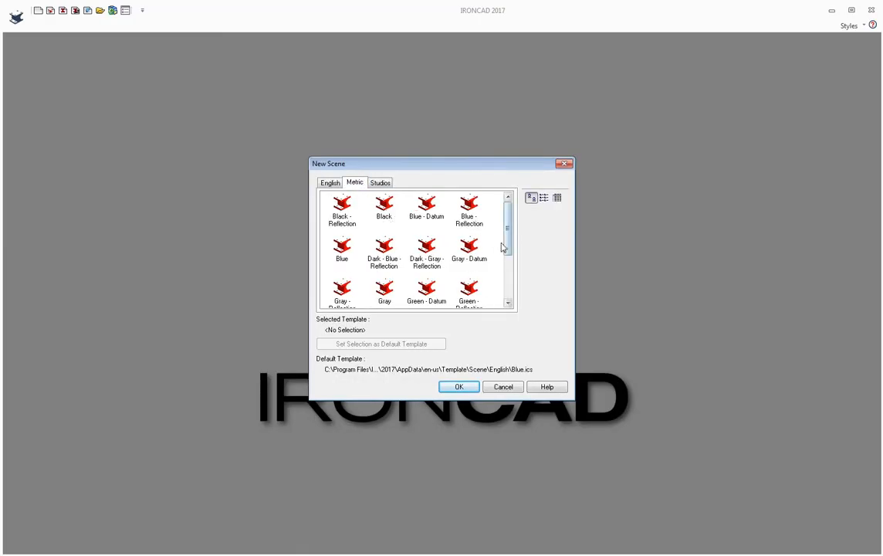
pyautogui.click(343, 250)
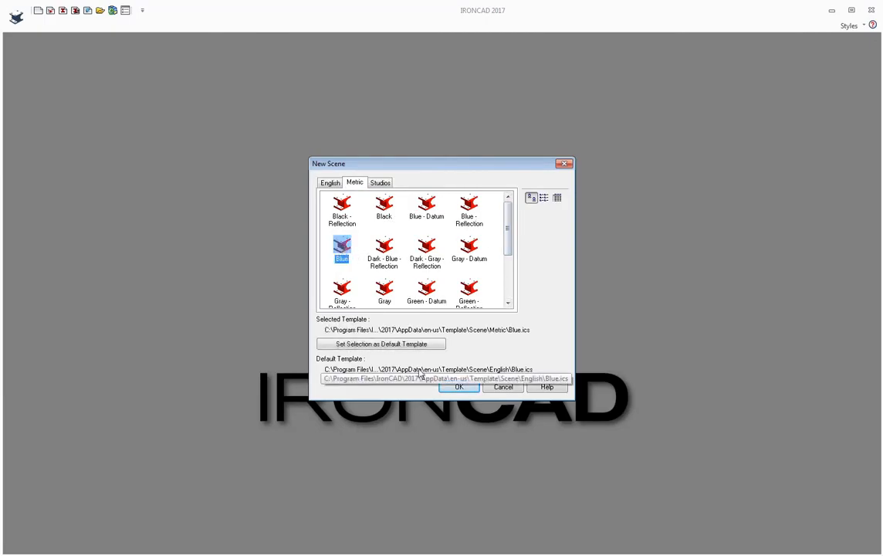
pyautogui.click(459, 387)
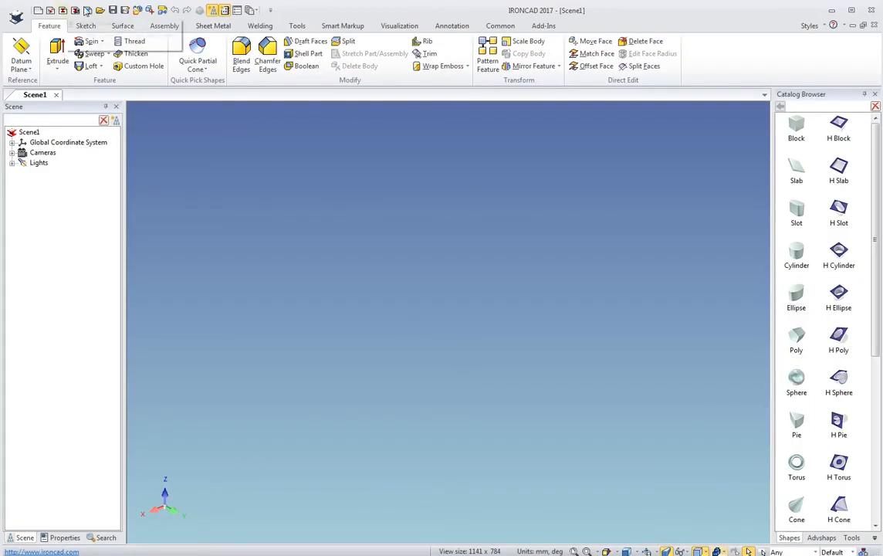
# Examine the commands offered for customizing the Quick Access Toolbar, leaving the toolbar as it is.
pyautogui.click(270, 10)
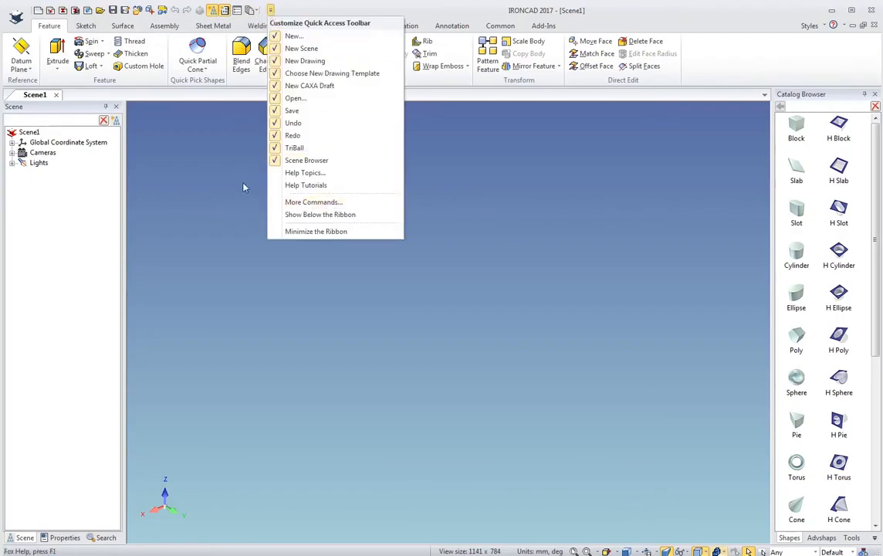
pyautogui.click(318, 203)
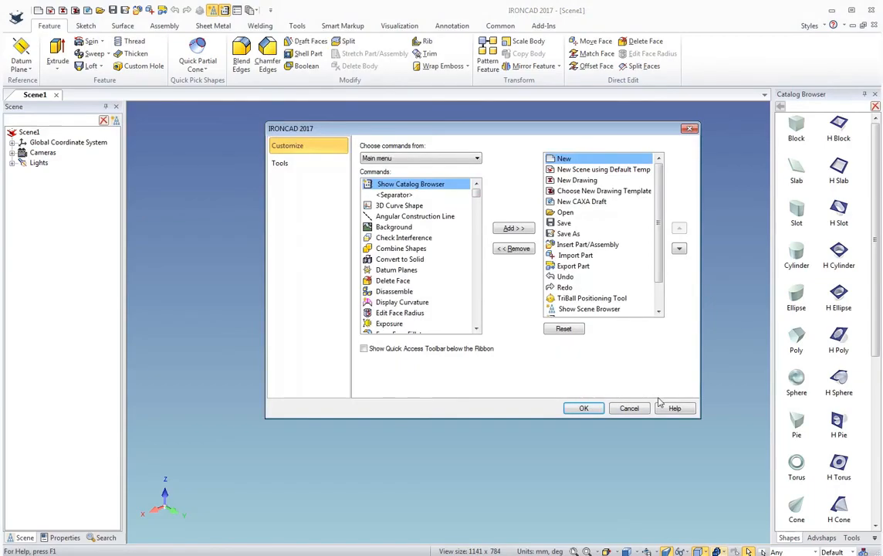
pyautogui.click(629, 408)
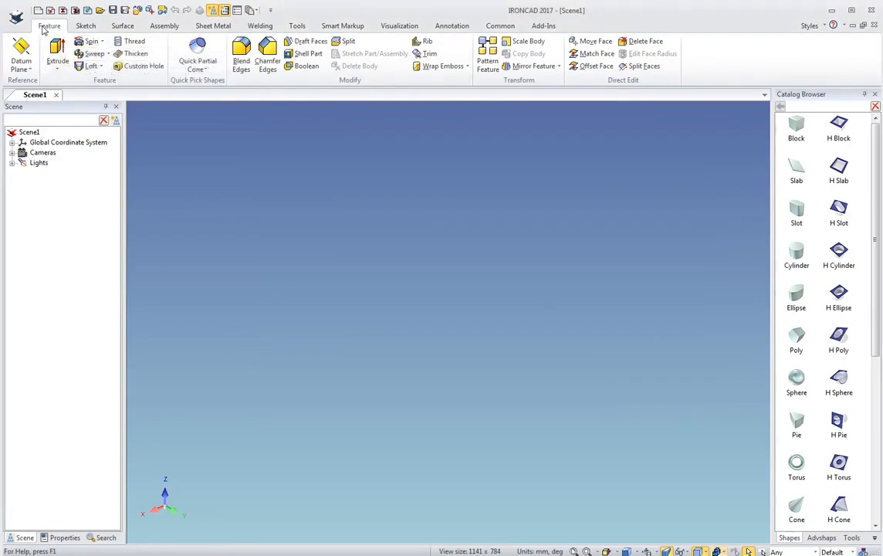
# Look through the command sets from Sketch, Surface and Assembly to Common and Add-Ins, ending back at the Feature tools.
pyautogui.click(86, 26)
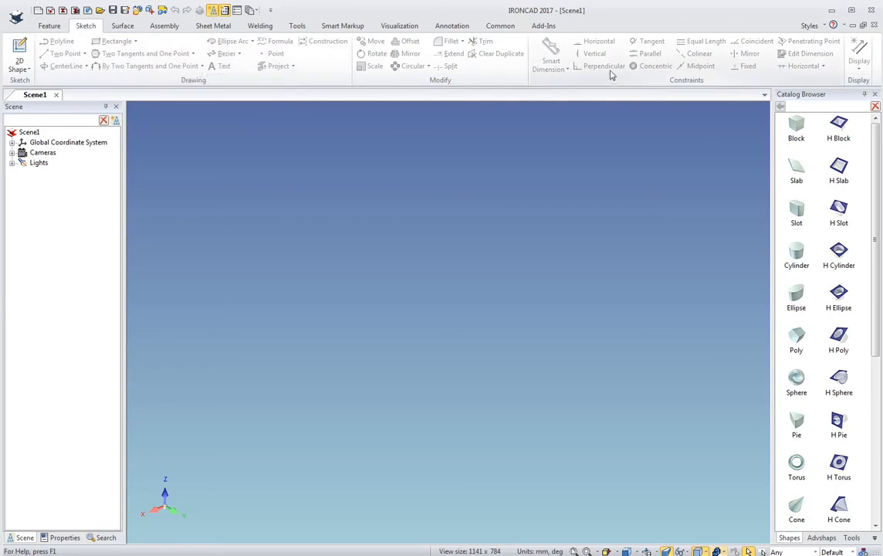
pyautogui.click(125, 27)
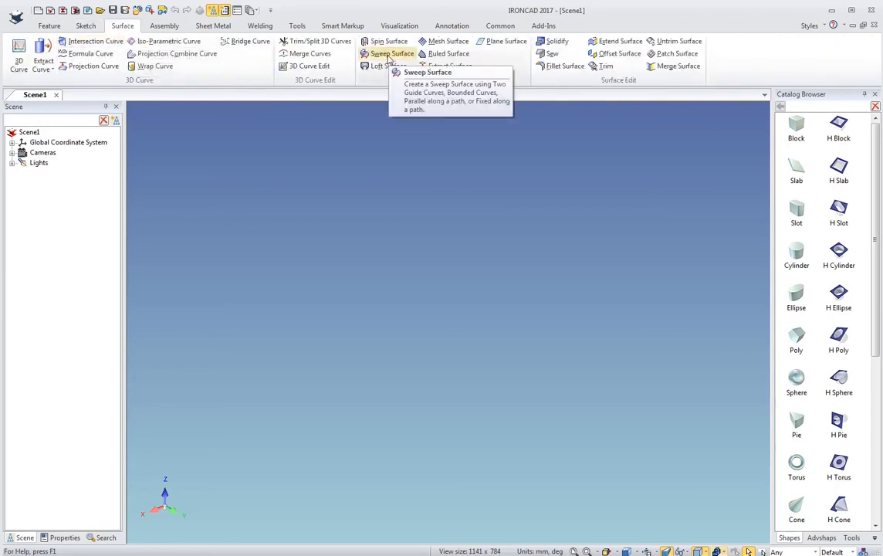
pyautogui.click(172, 29)
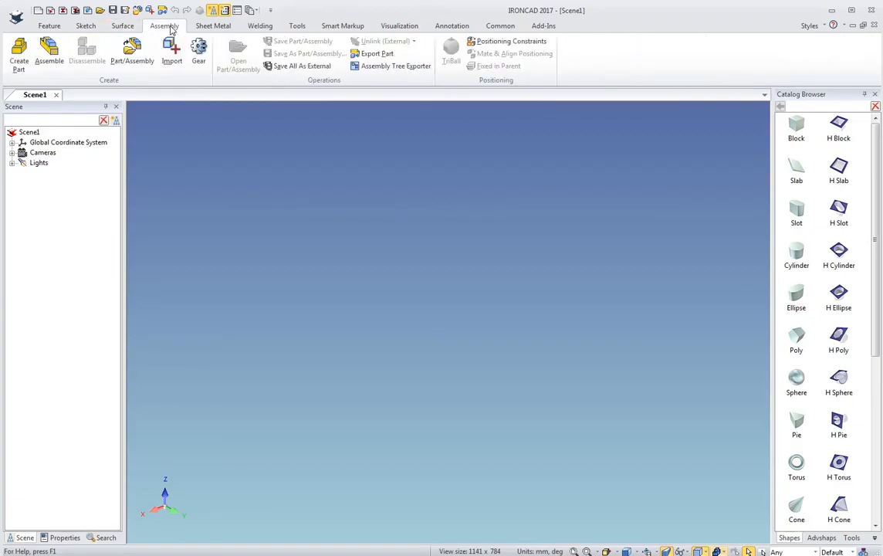
pyautogui.click(216, 28)
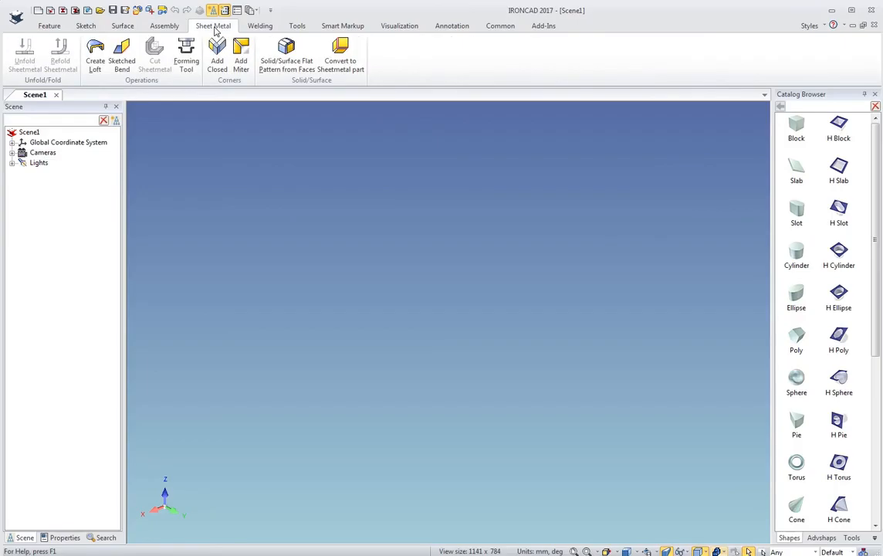
pyautogui.click(259, 27)
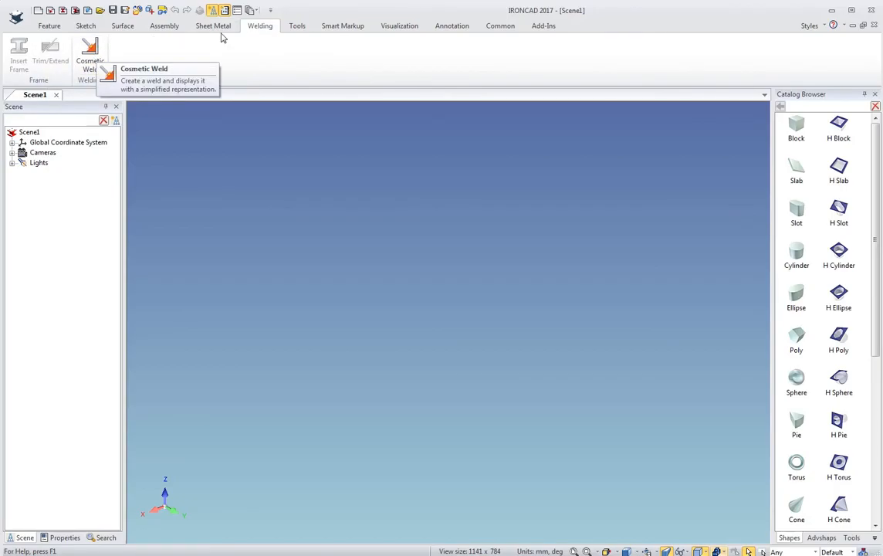
pyautogui.click(296, 27)
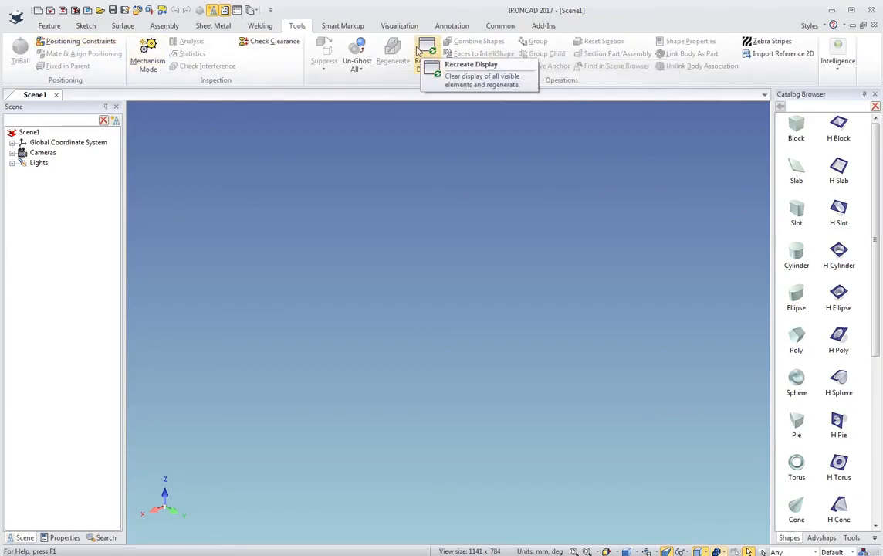
pyautogui.click(356, 27)
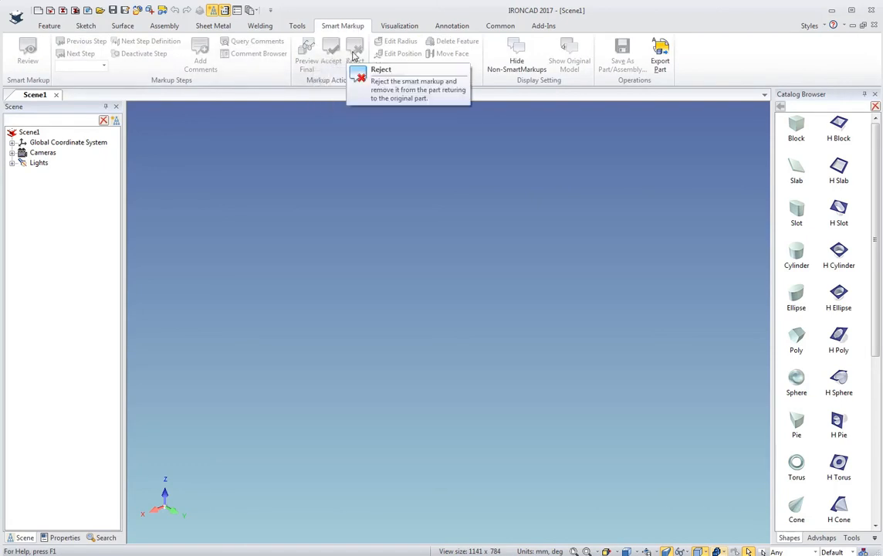
pyautogui.click(400, 27)
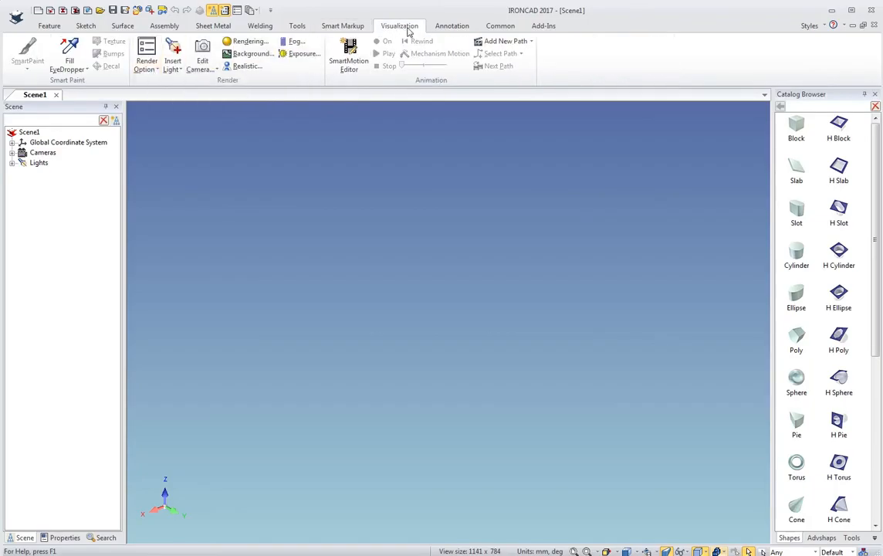
pyautogui.click(453, 27)
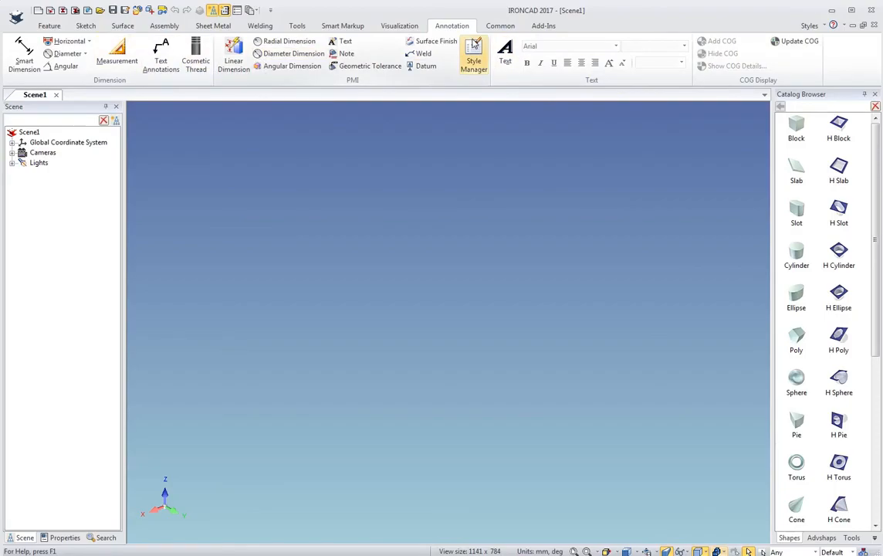
pyautogui.click(498, 27)
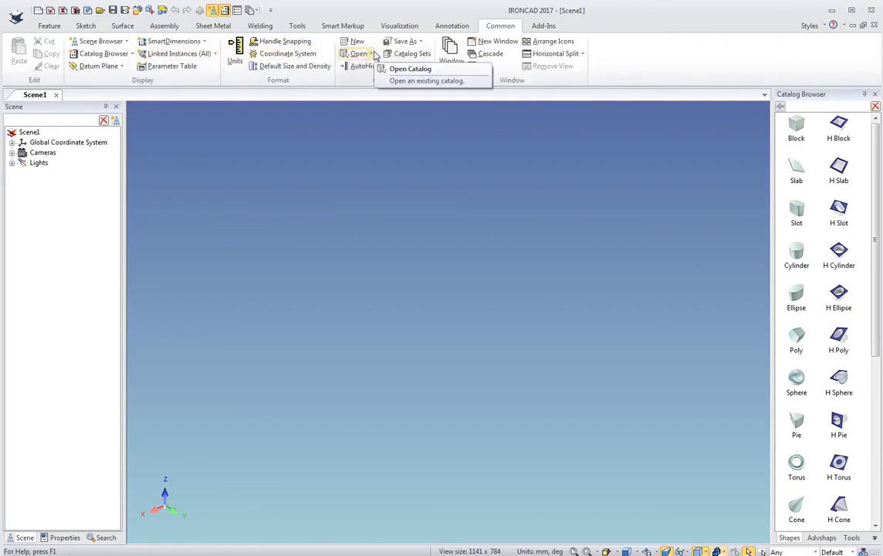
pyautogui.click(544, 26)
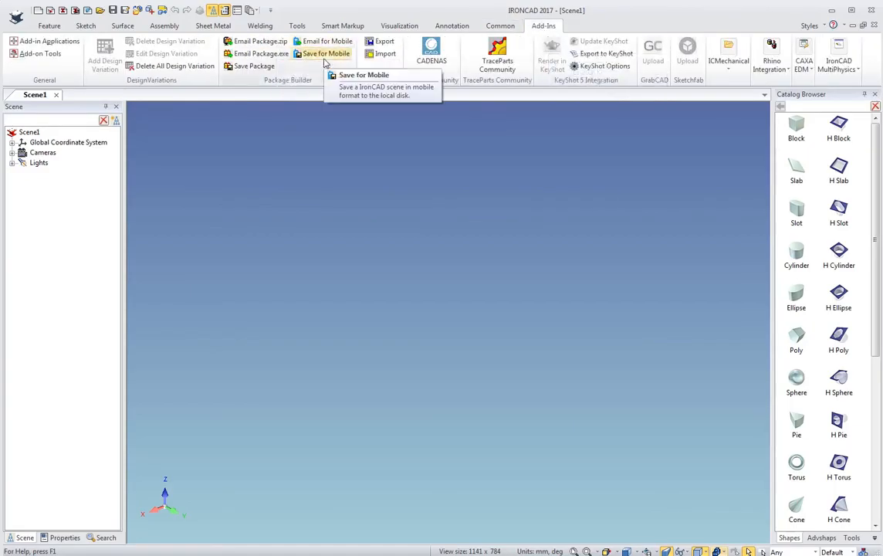
pyautogui.click(49, 26)
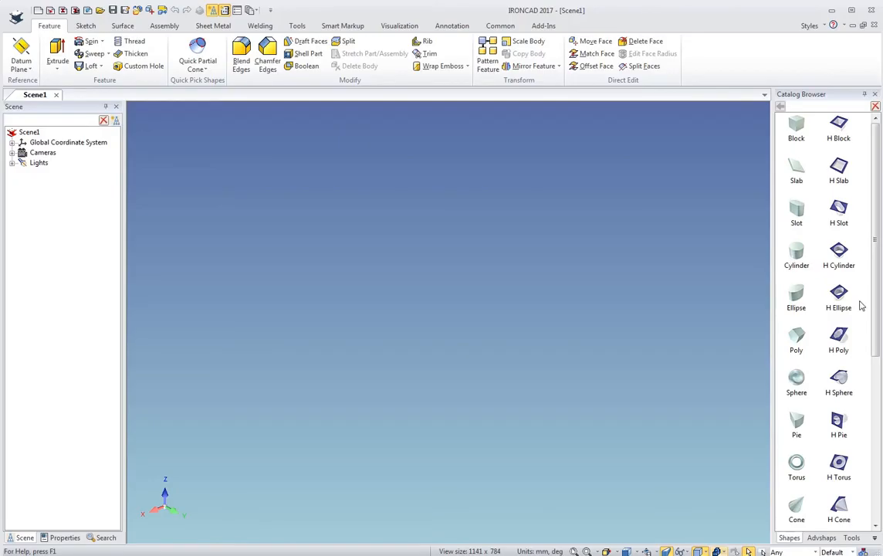
# Browse the contents of the Shapes, Advshaps and Tools catalogs and check the list of further catalogs.
pyautogui.scroll(-5, 857, 305)
pyautogui.scroll(5, 823, 299)
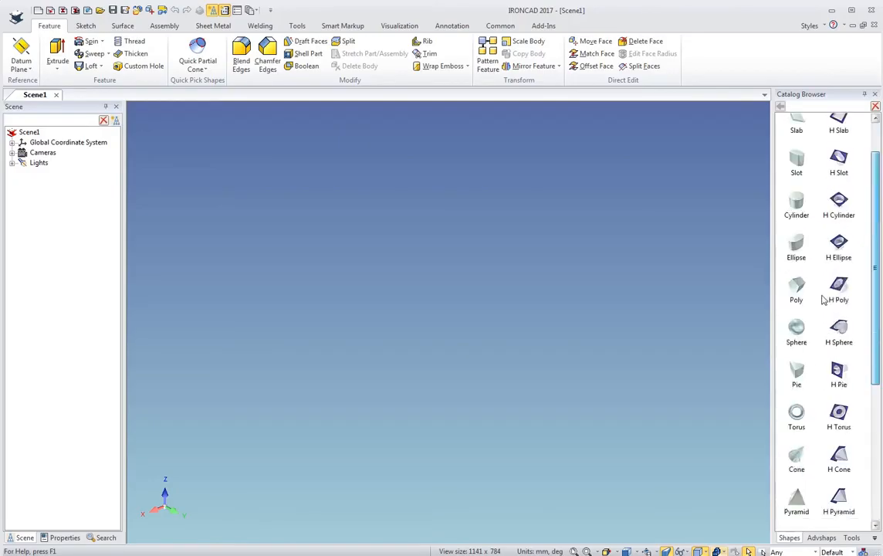
pyautogui.scroll(1, 823, 300)
pyautogui.click(821, 537)
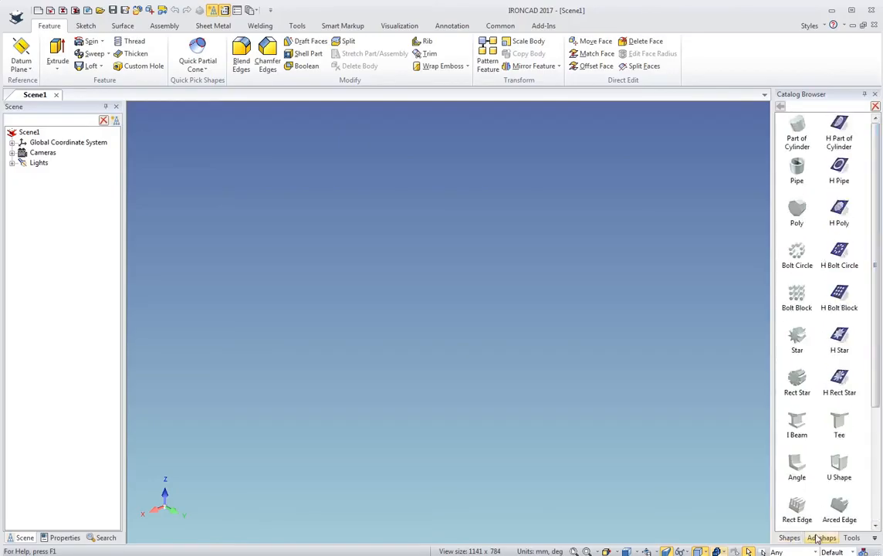
pyautogui.click(851, 538)
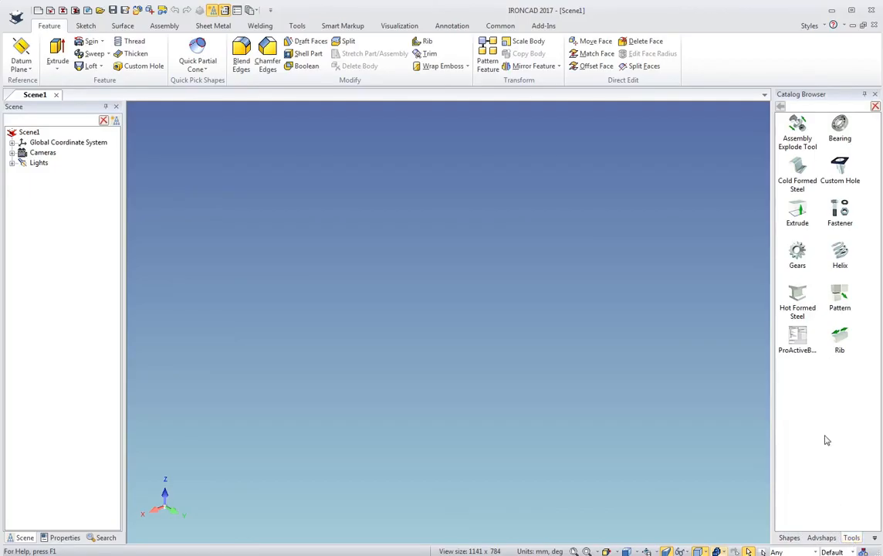
pyautogui.click(876, 540)
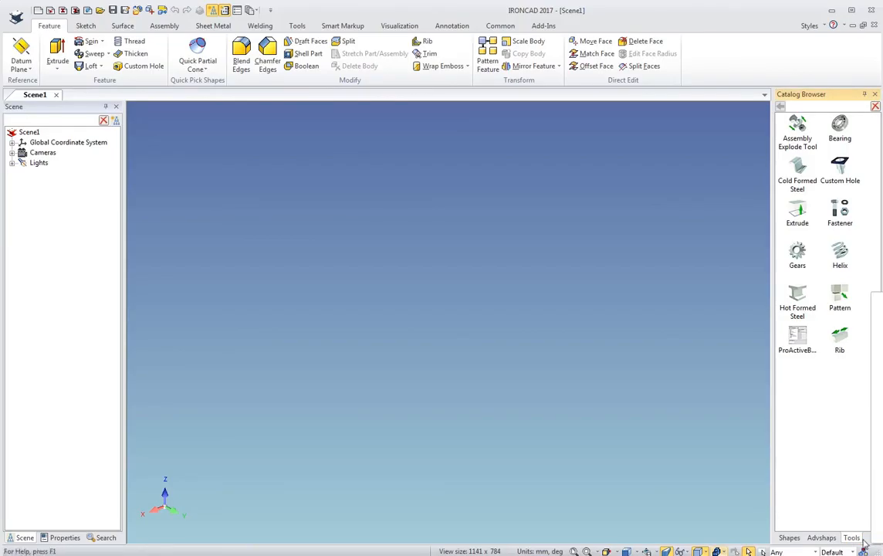
pyautogui.click(848, 509)
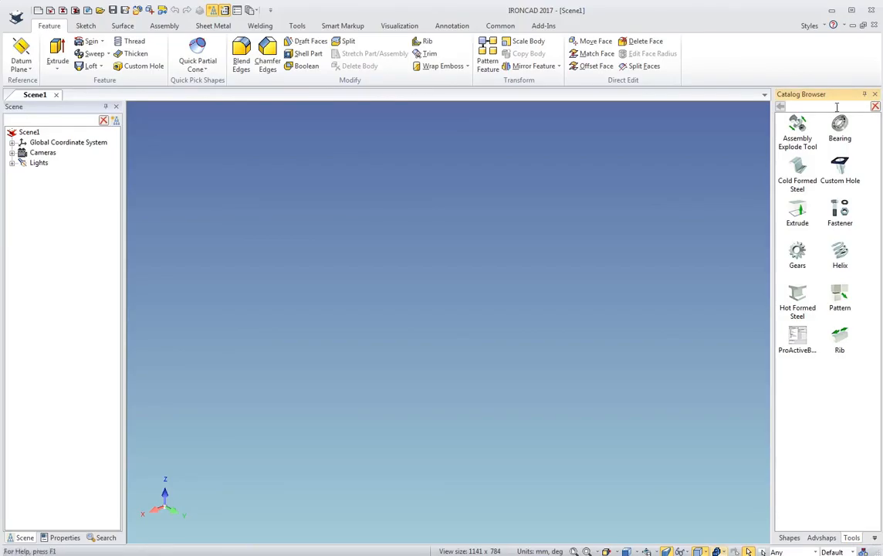
# Dock the Catalog Browser horizontally below the 3D scene and adjust its height to a narrow strip.
pyautogui.moveTo(826, 98); pyautogui.dragTo(442, 522)
pyautogui.moveTo(463, 314); pyautogui.dragTo(436, 463)
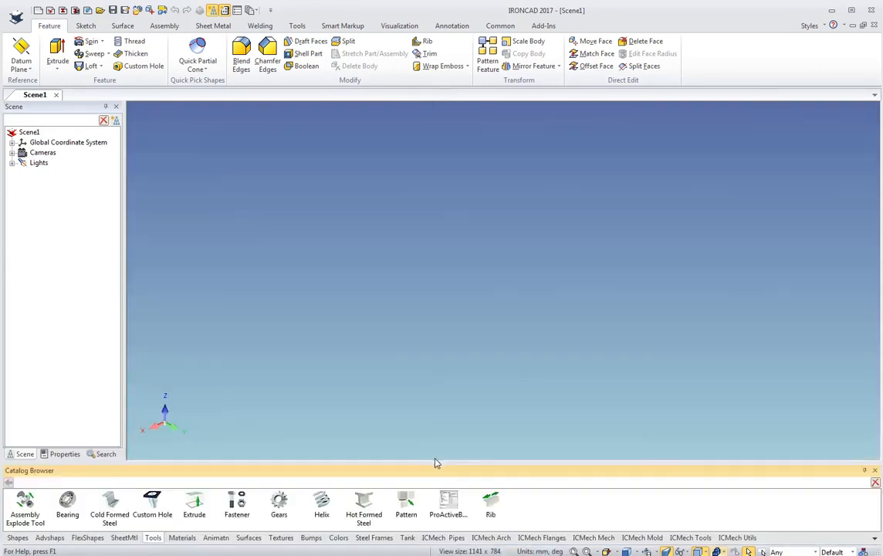
# Look through the Materials, SheetMtl, Tank, Steel Frames and Bumps catalogs, ending at the Shapes catalog.
pyautogui.click(217, 538)
pyautogui.click(182, 539)
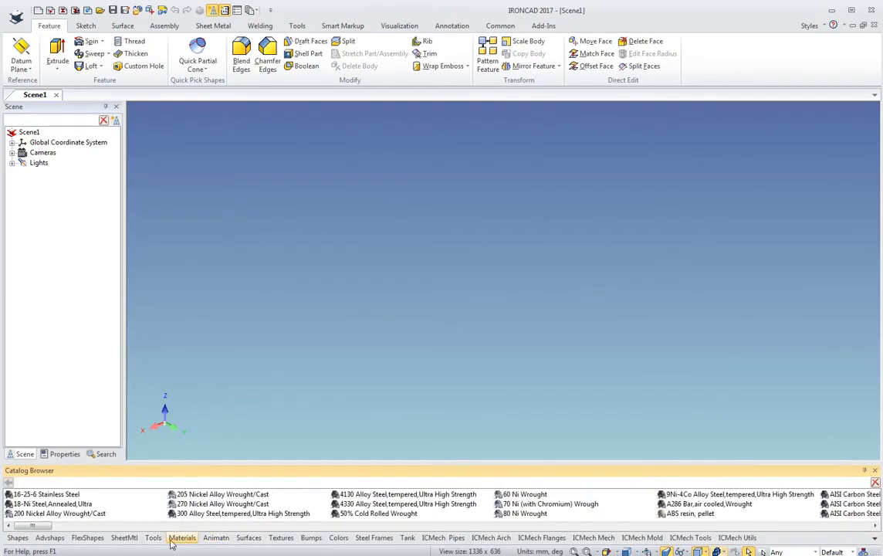
pyautogui.click(152, 538)
pyautogui.click(128, 539)
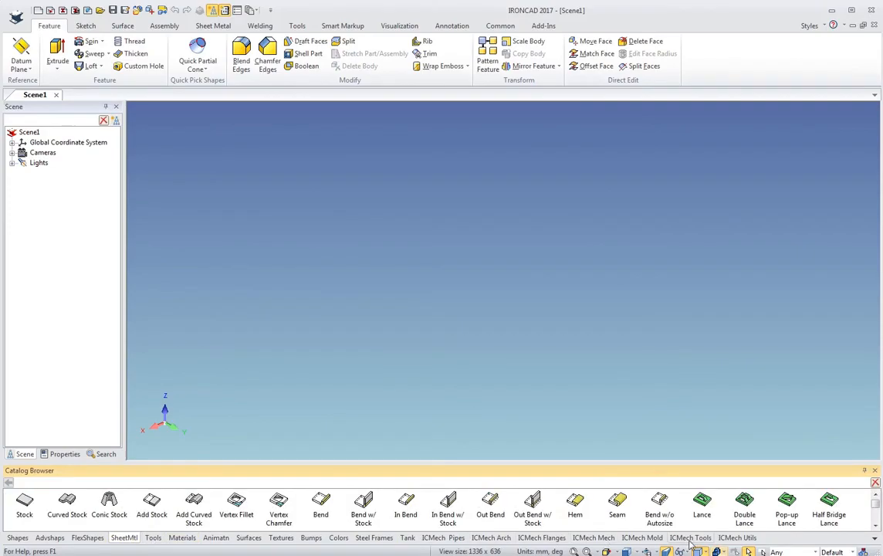
pyautogui.click(408, 538)
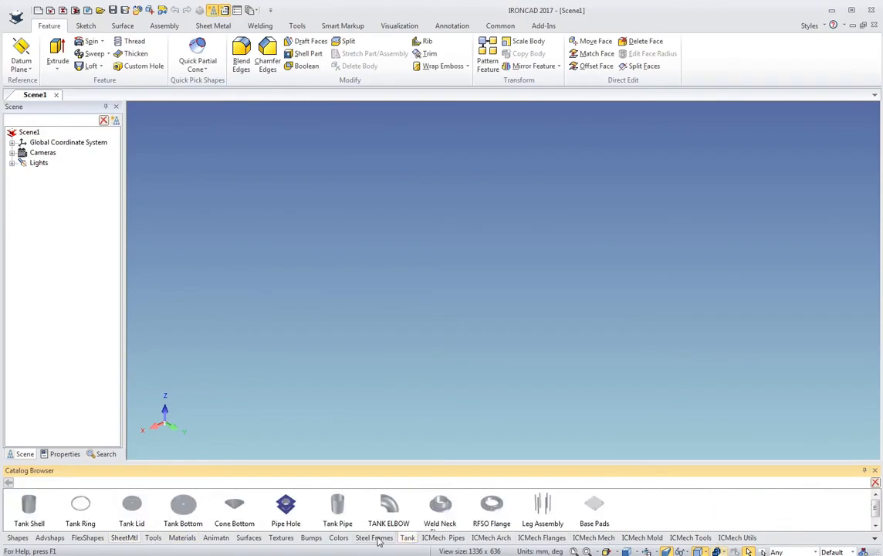
pyautogui.click(373, 538)
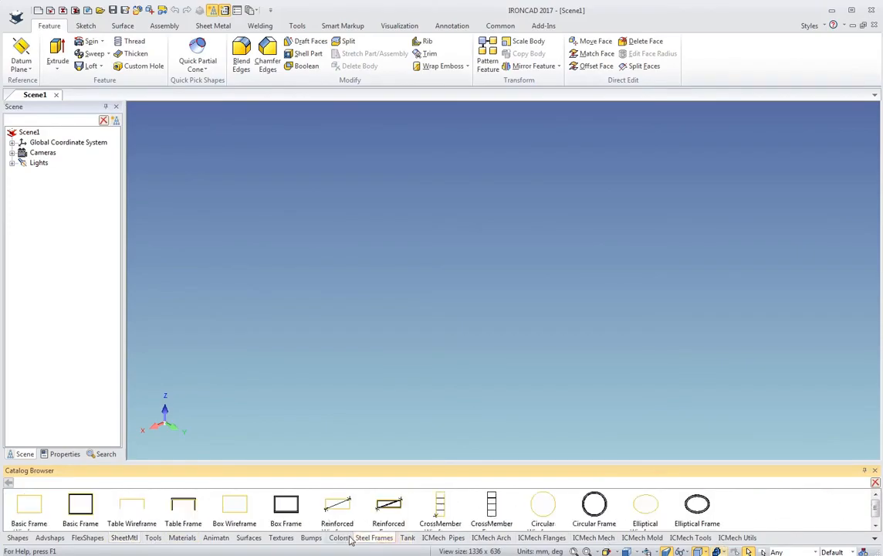
pyautogui.click(407, 538)
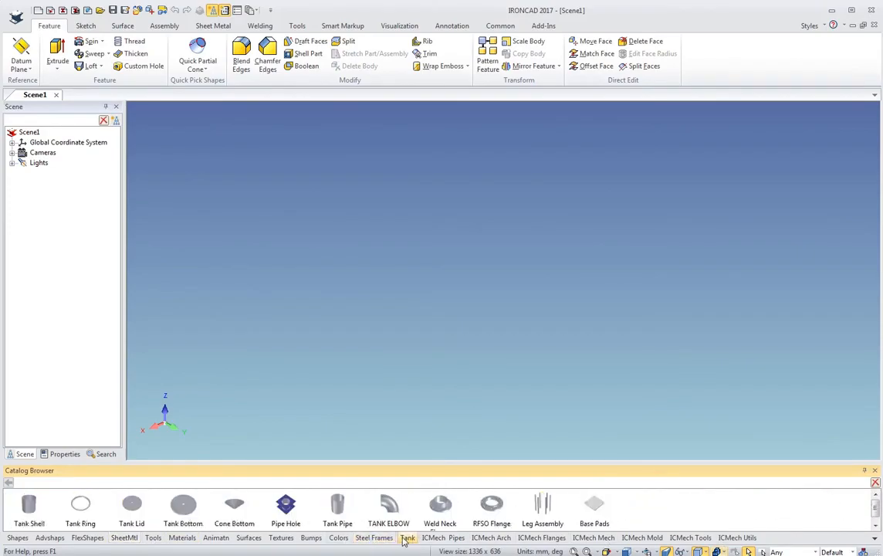
pyautogui.click(312, 539)
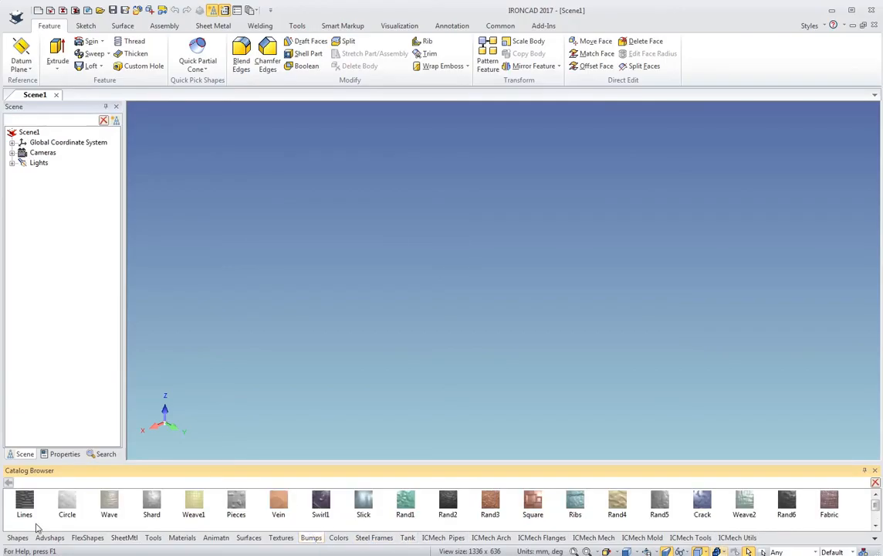
pyautogui.click(17, 538)
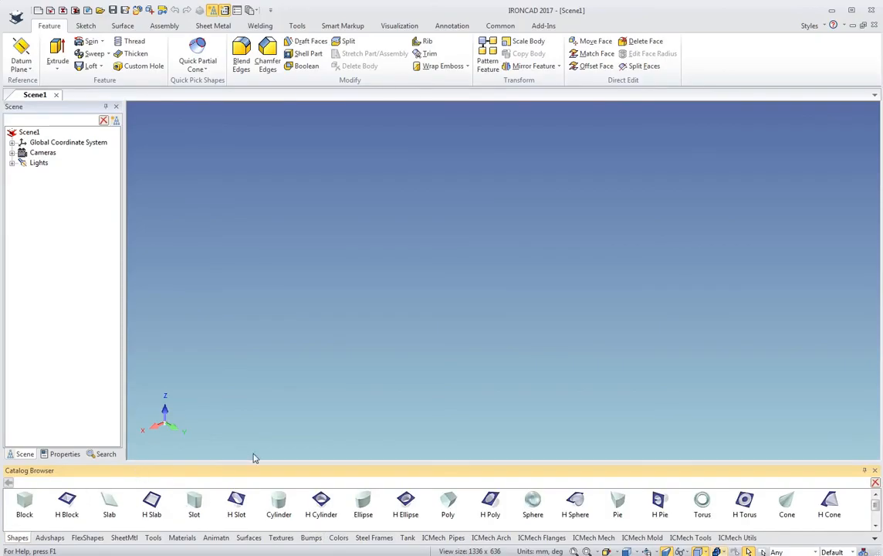
# Create a new empty catalog in the Catalog Browser.
pyautogui.click(500, 26)
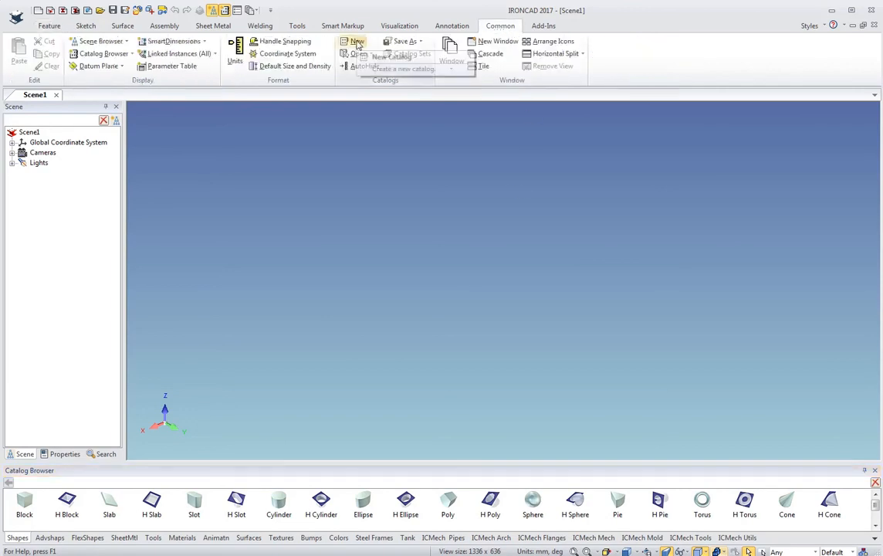
pyautogui.click(355, 42)
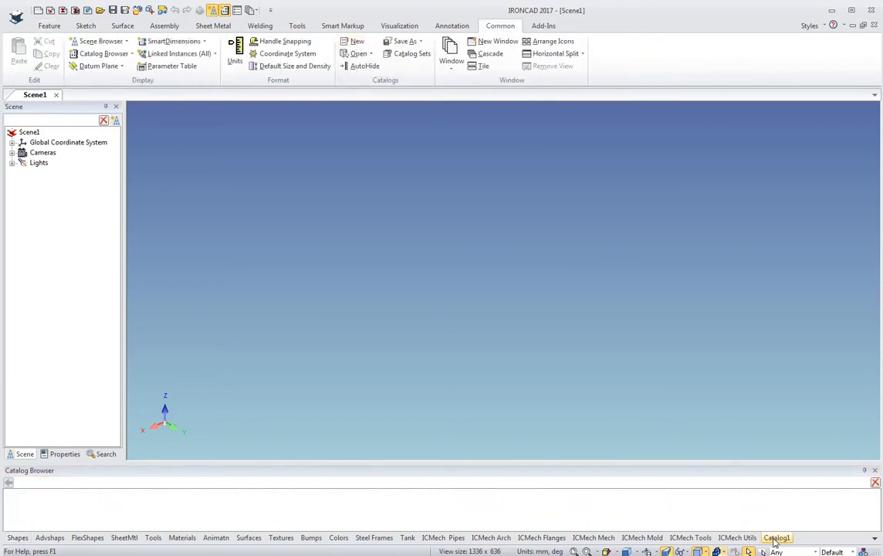
pyautogui.click(625, 495)
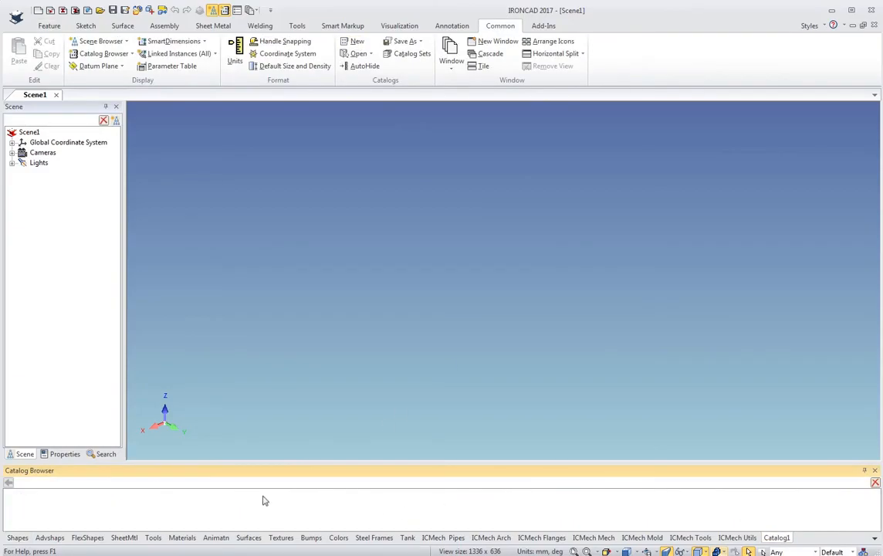
# Place a Block from the Shapes catalog in the empty 3D scene.
pyautogui.click(19, 538)
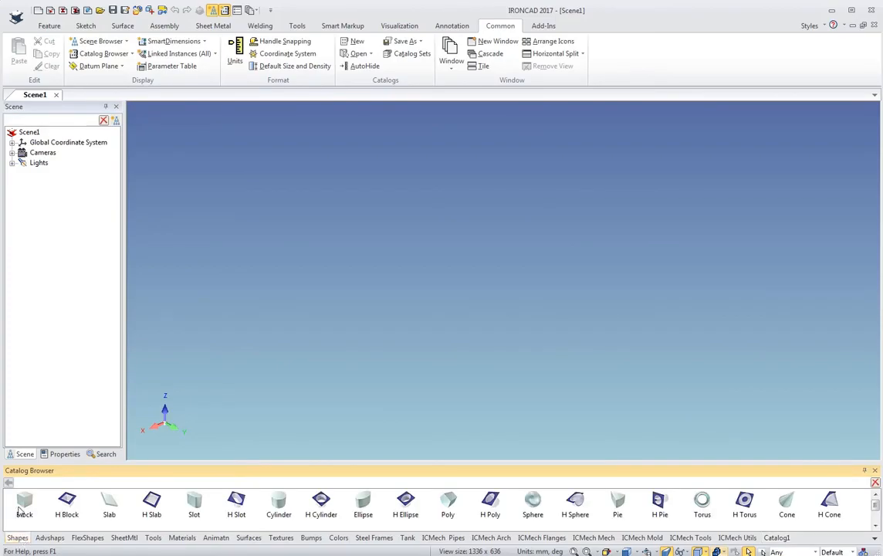
pyautogui.moveTo(24, 504); pyautogui.dragTo(384, 309)
pyautogui.moveTo(440, 290); pyautogui.dragTo(459, 304)
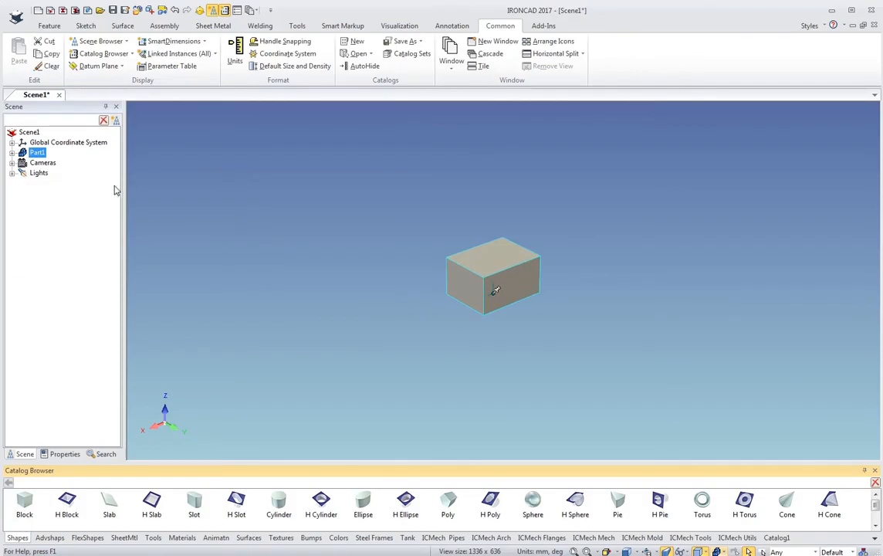
# Expand the new part in the scene tree and inspect its Block feature and the cross-section beneath it.
pyautogui.click(12, 152)
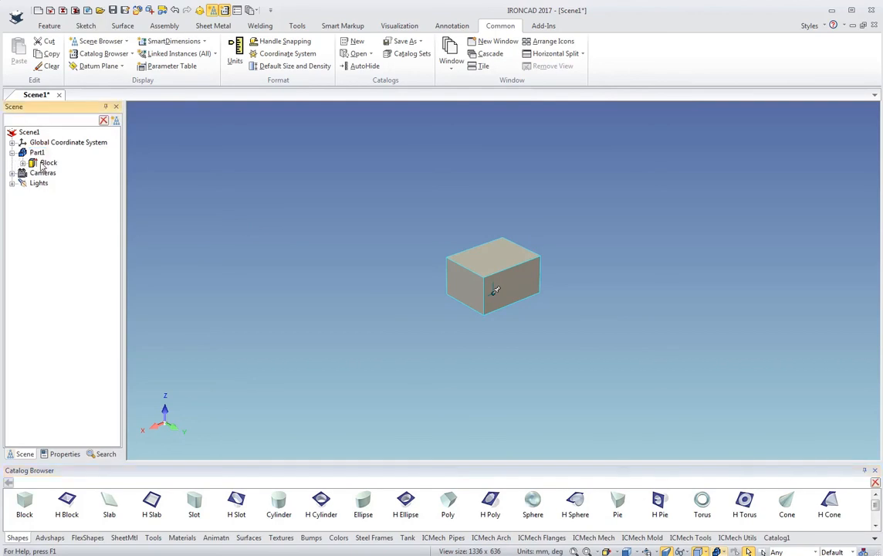
pyautogui.click(43, 164)
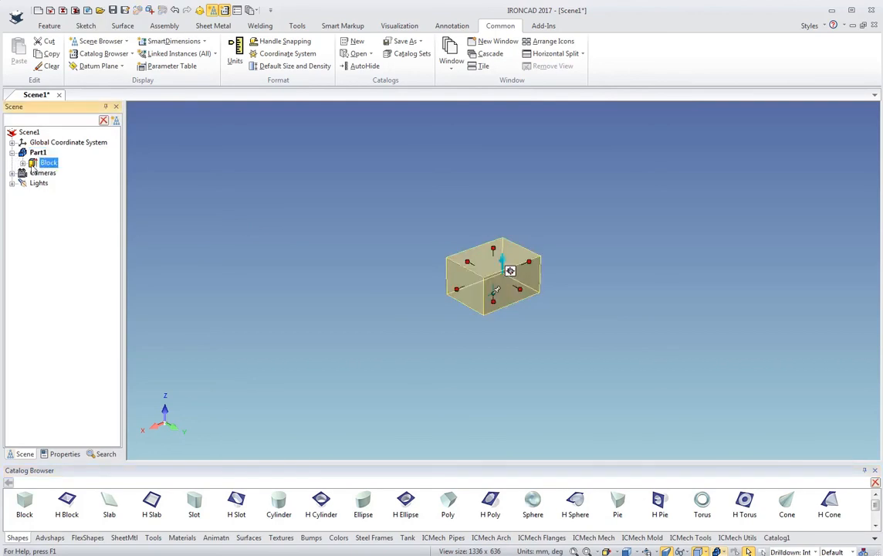
pyautogui.click(22, 163)
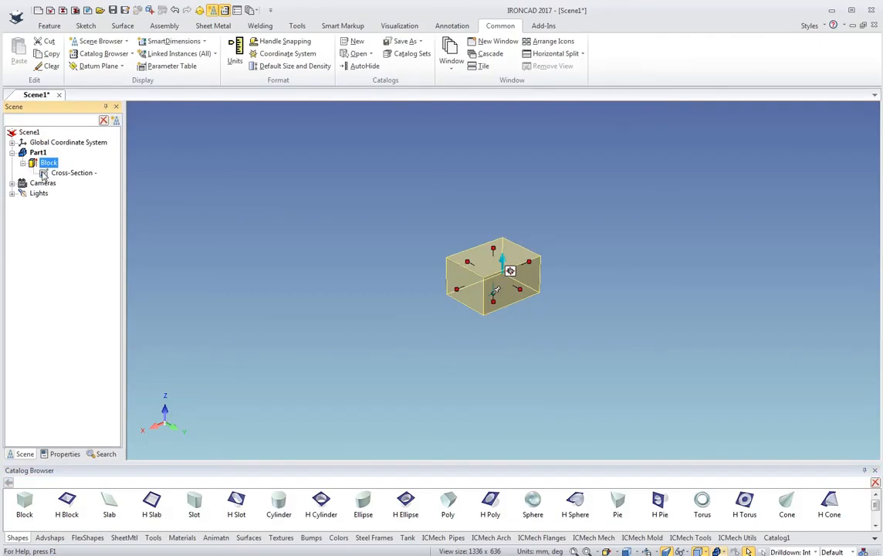
pyautogui.click(54, 173)
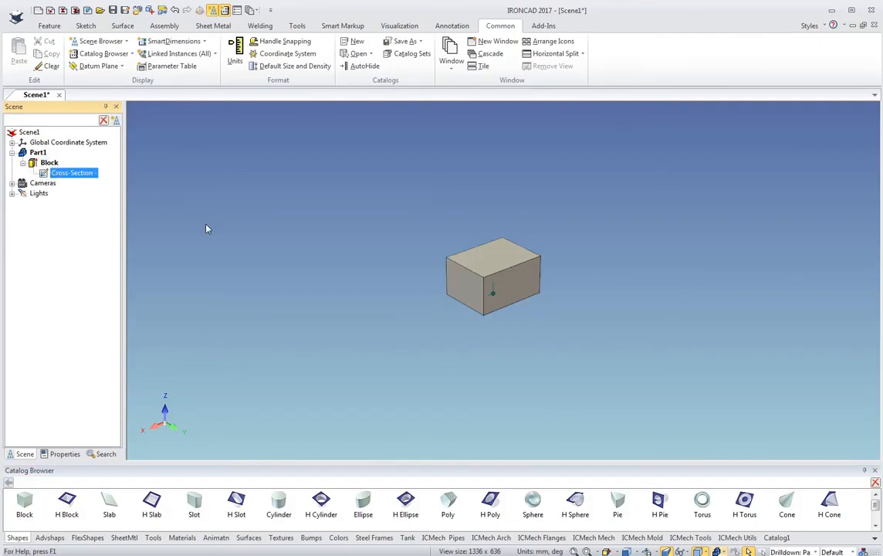
pyautogui.click(226, 237)
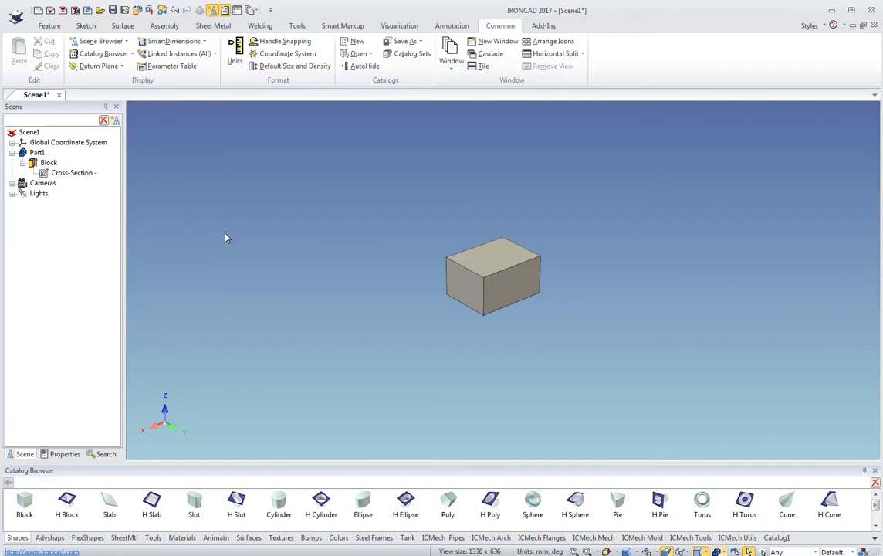
# Step through the block's selection levels in the scene, from part to IntelliShape to face, and end at the IntelliShape level.
pyautogui.click(479, 280)
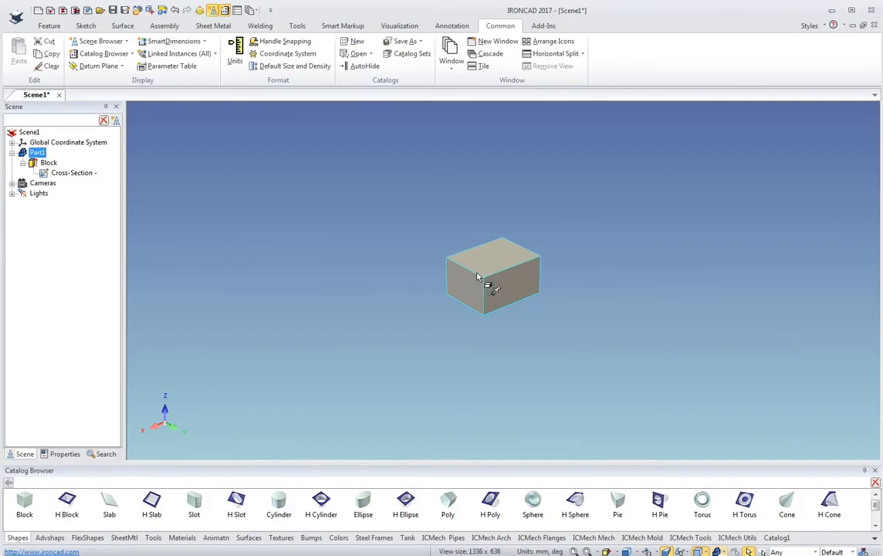
pyautogui.click(479, 278)
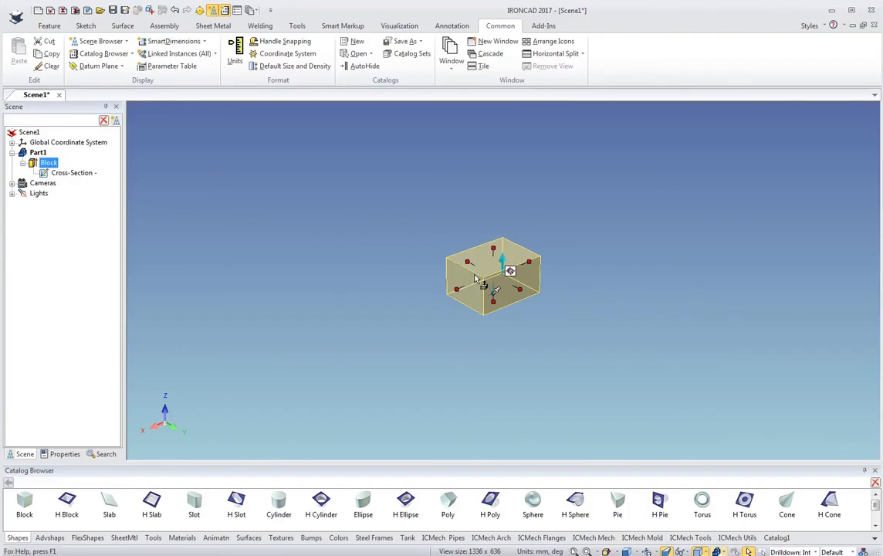
pyautogui.press('Escape')
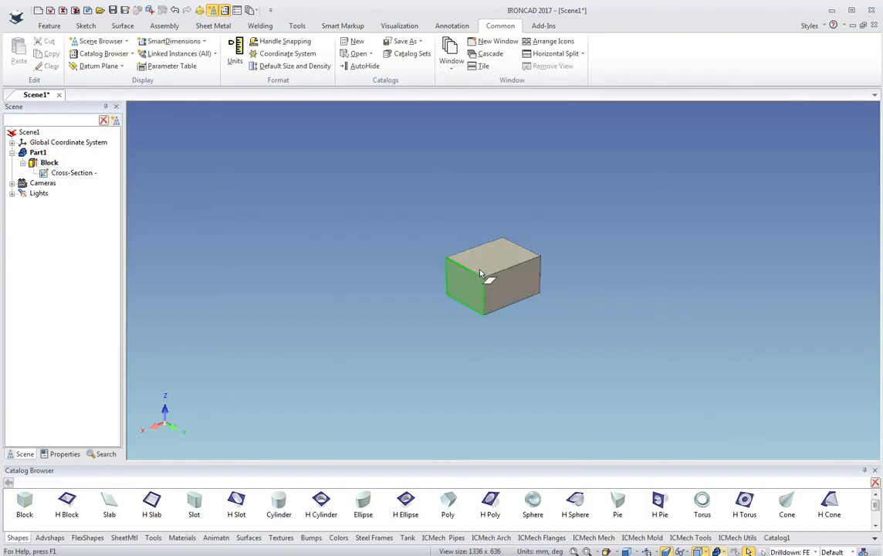
pyautogui.click(494, 288)
pyautogui.click(498, 284)
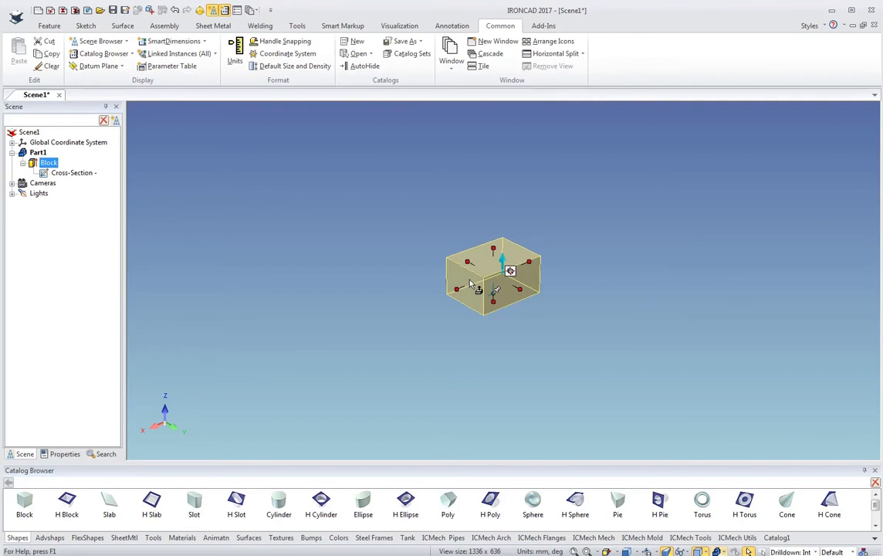
# Try lengthening the block by moving a short edge of its cross-section outward to about X -67.6 mm, and undo the edit.
pyautogui.rightClick(470, 282)
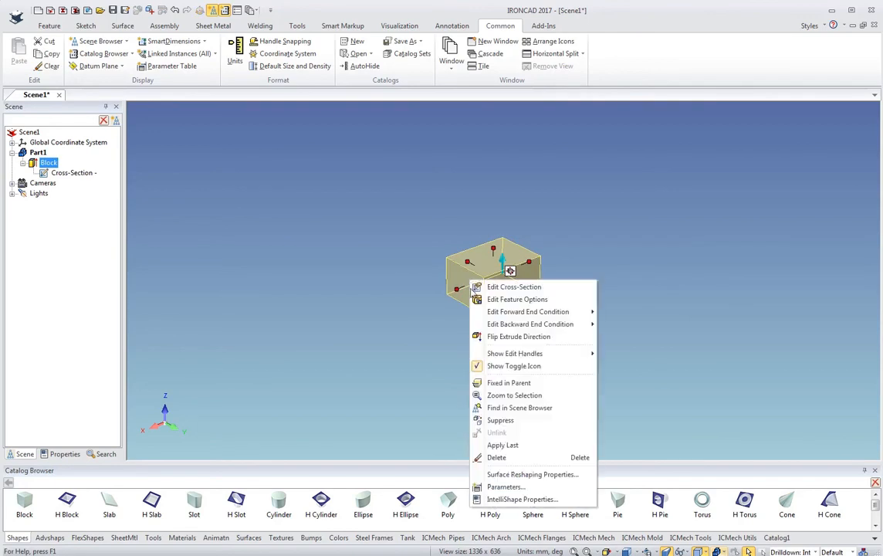
pyautogui.click(502, 289)
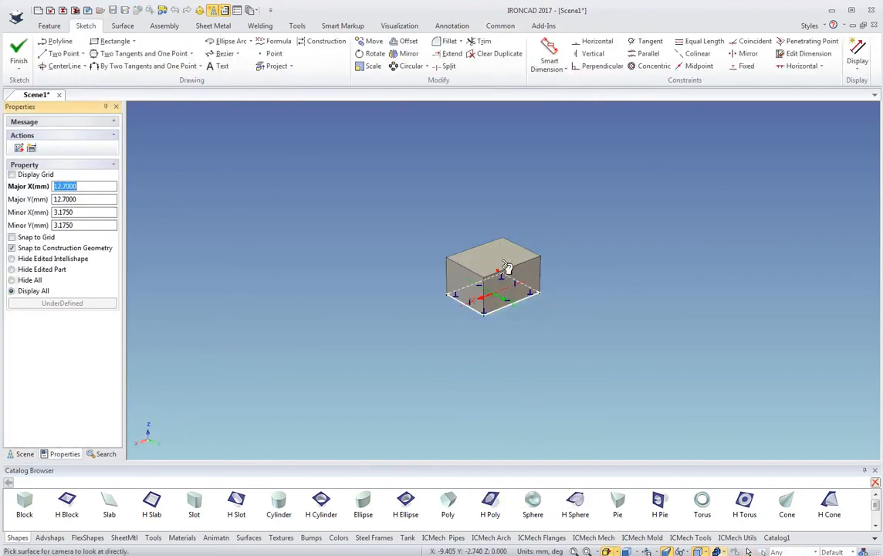
pyautogui.scroll(5, 481, 306)
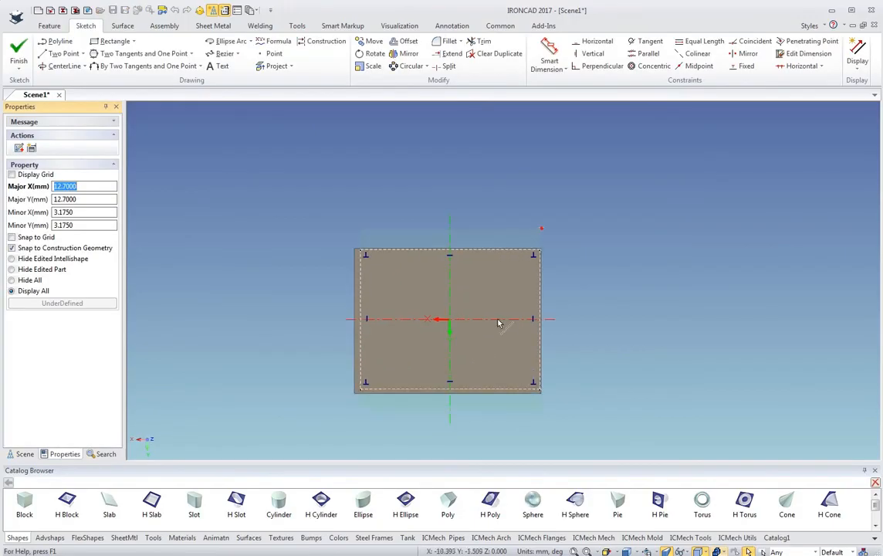
pyautogui.moveTo(501, 322)
pyautogui.mouseDown(button='middle')
pyautogui.moveTo(511, 291)
pyautogui.moveTo(546, 253)
pyautogui.moveTo(593, 231)
pyautogui.moveTo(503, 256)
pyautogui.moveTo(494, 281)
pyautogui.mouseUp(button='middle')
pyautogui.moveTo(532, 290); pyautogui.dragTo(672, 277)
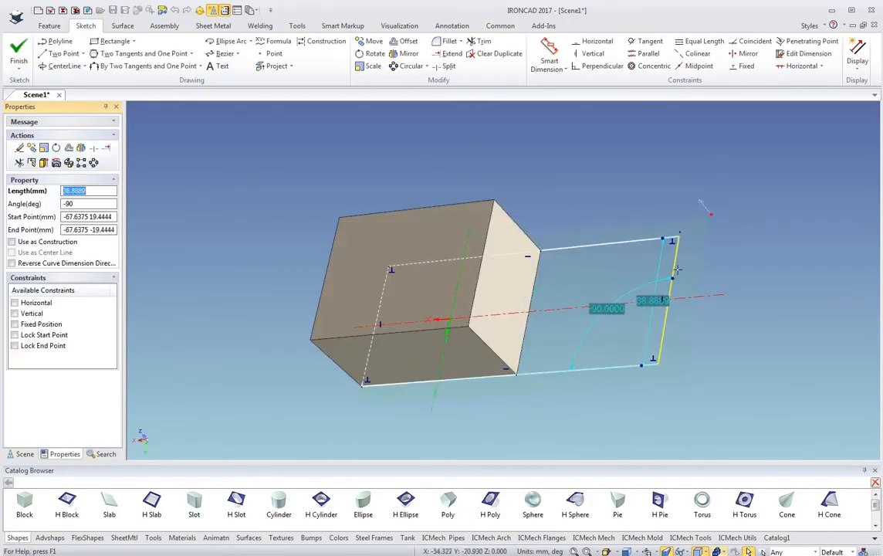
pyautogui.moveTo(521, 360)
pyautogui.mouseDown(button='middle')
pyautogui.moveTo(577, 406)
pyautogui.moveTo(651, 351)
pyautogui.moveTo(635, 370)
pyautogui.mouseUp(button='middle')
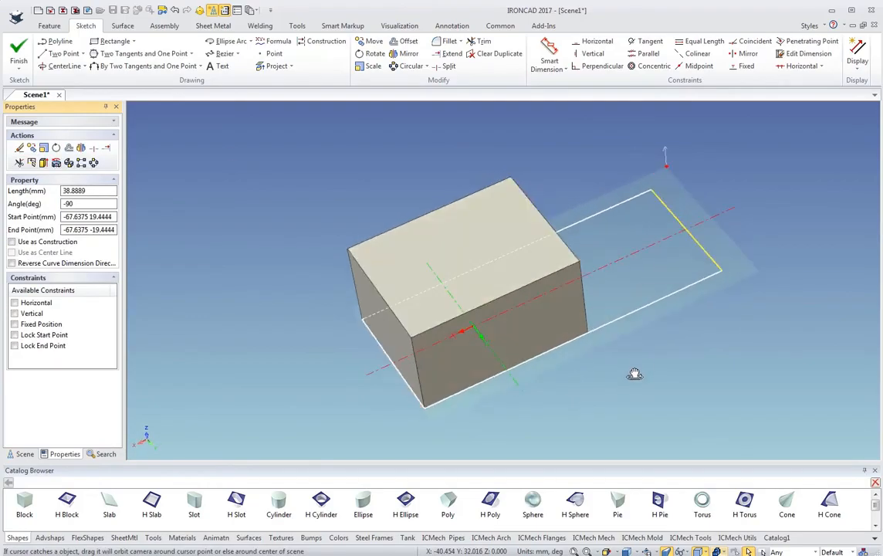
pyautogui.click(19, 50)
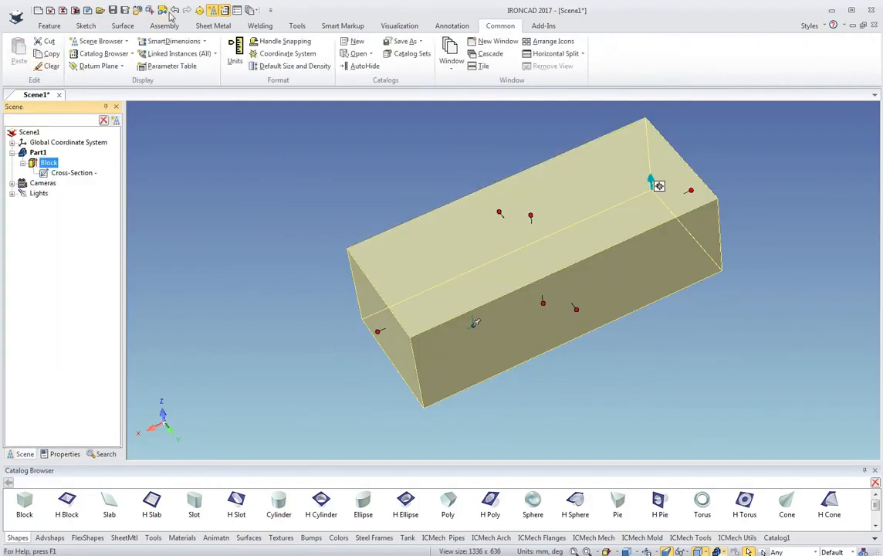
pyautogui.click(176, 12)
# Try stretching the block's width to about 90 mm with a size handle, and undo the change.
pyautogui.moveTo(502, 309); pyautogui.dragTo(528, 272, button='middle')
pyautogui.click(511, 274)
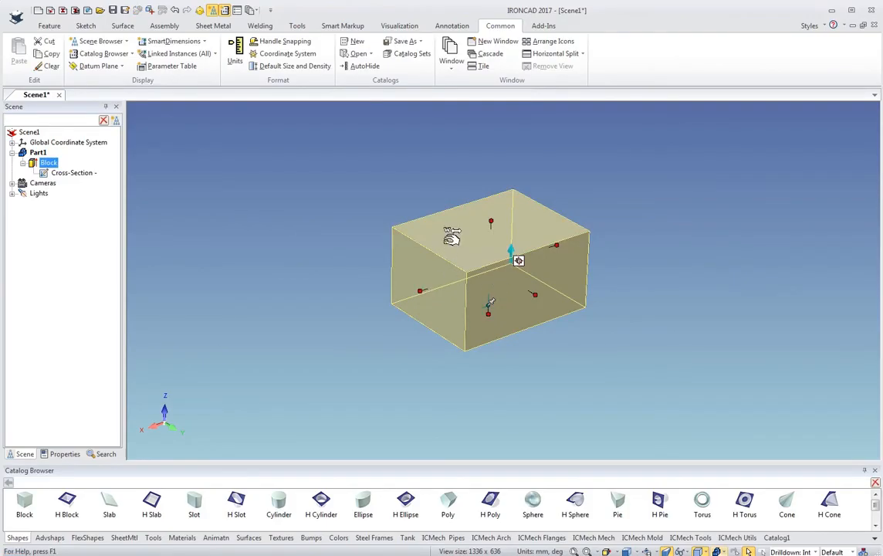
pyautogui.moveTo(448, 235); pyautogui.dragTo(357, 188)
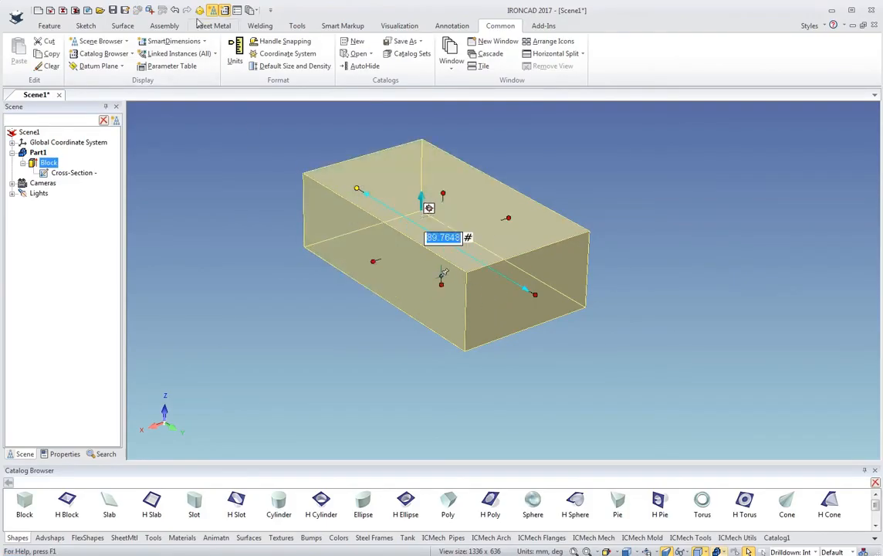
pyautogui.click(176, 10)
# Stretch the block symmetrically at both ends and set its length to 75 mm.
pyautogui.click(386, 228)
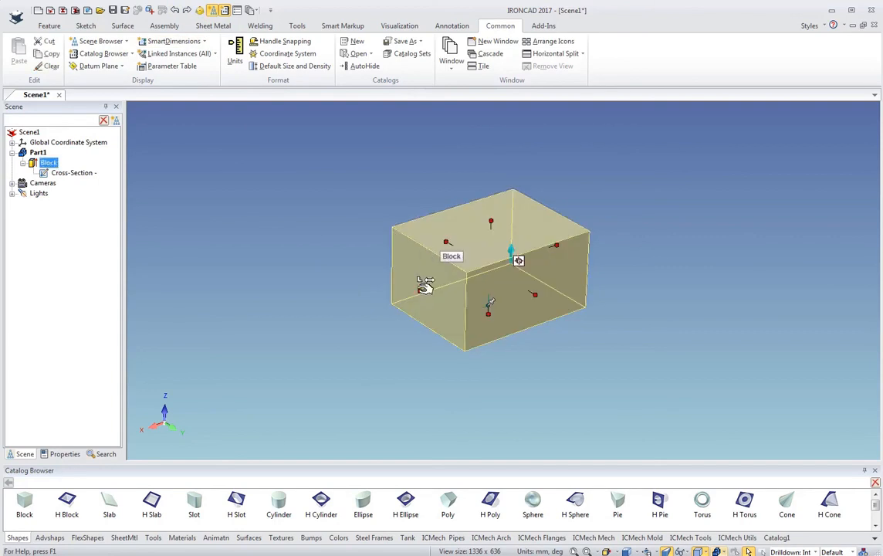
pyautogui.click(425, 287)
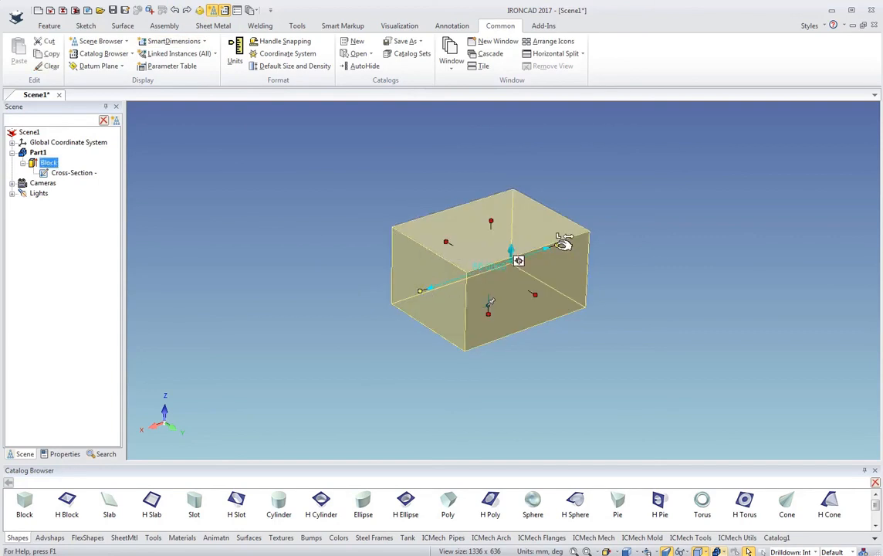
pyautogui.moveTo(563, 244); pyautogui.dragTo(633, 228)
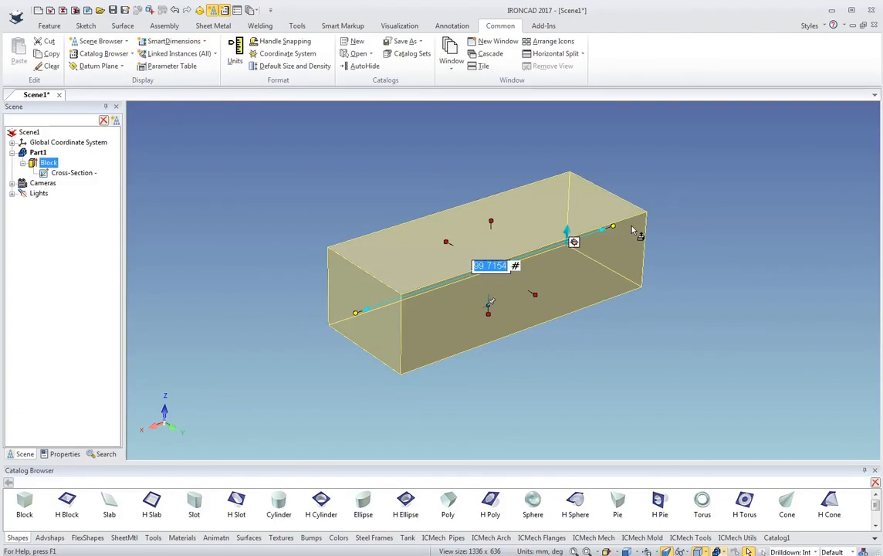
pyautogui.write('75')
pyautogui.press('Return')
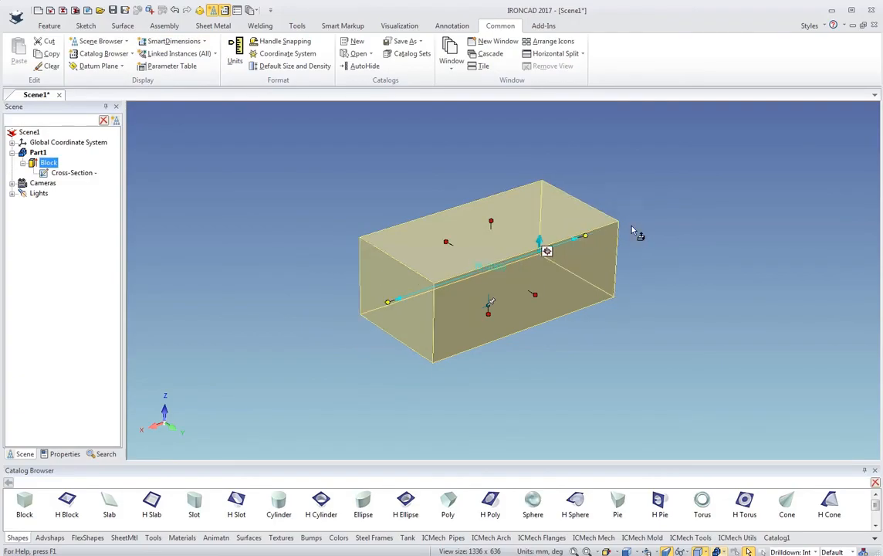
# Lower the block's top face and set its height to 8 mm.
pyautogui.moveTo(524, 240); pyautogui.dragTo(497, 296, button='middle')
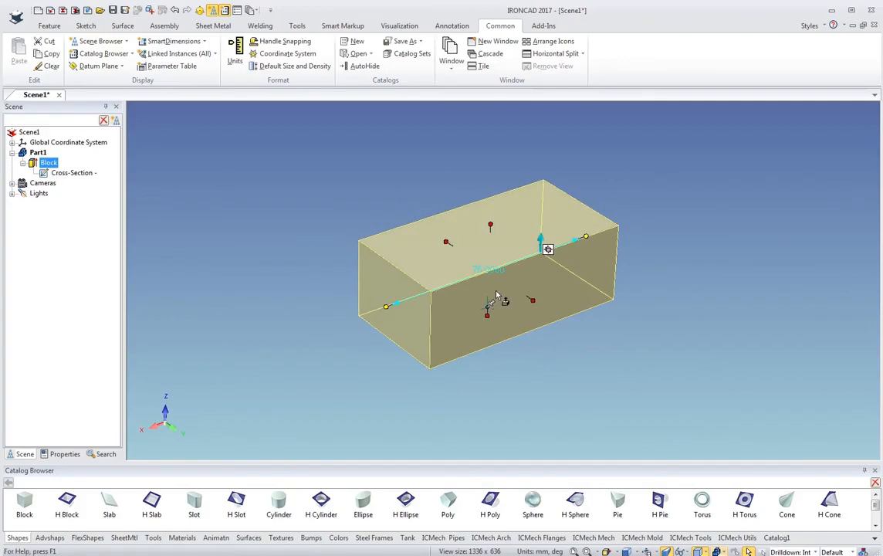
pyautogui.moveTo(502, 220); pyautogui.dragTo(483, 269)
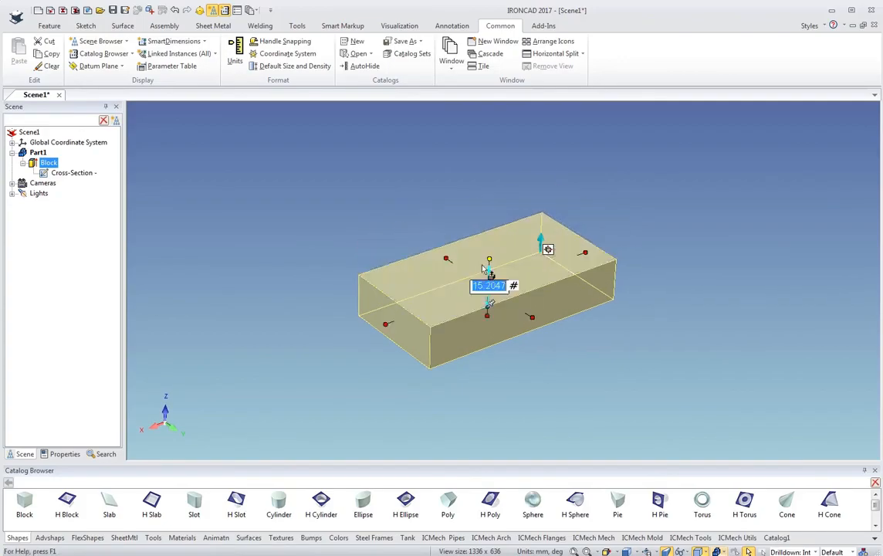
pyautogui.write('8')
pyautogui.press('Return')
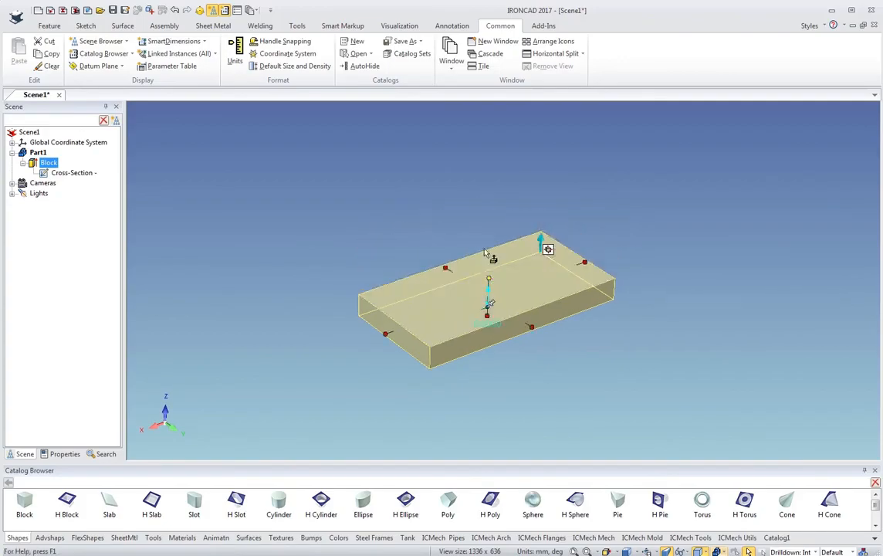
# Add a Cylinder from the Shapes catalog at the centre of the block's top face.
pyautogui.scroll(3, 535, 297)
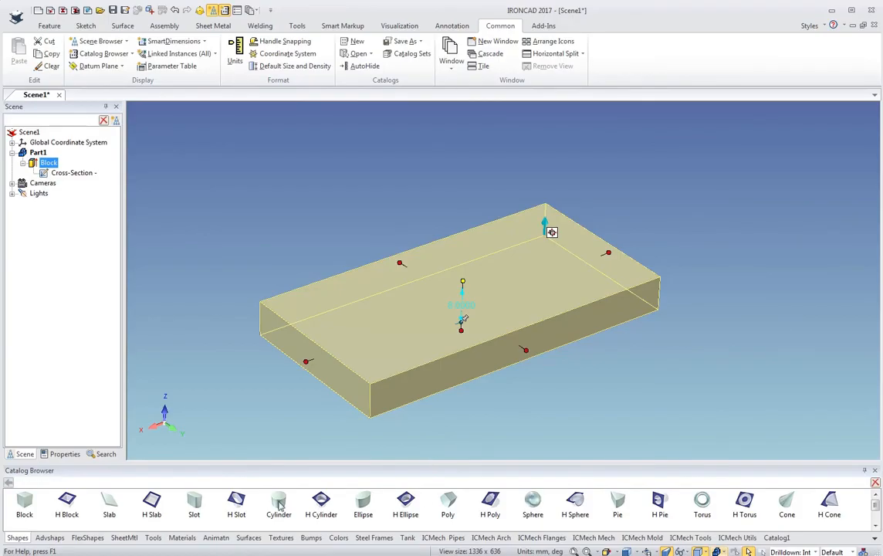
pyautogui.moveTo(279, 505); pyautogui.dragTo(462, 292)
pyautogui.scroll(-2, 477, 293)
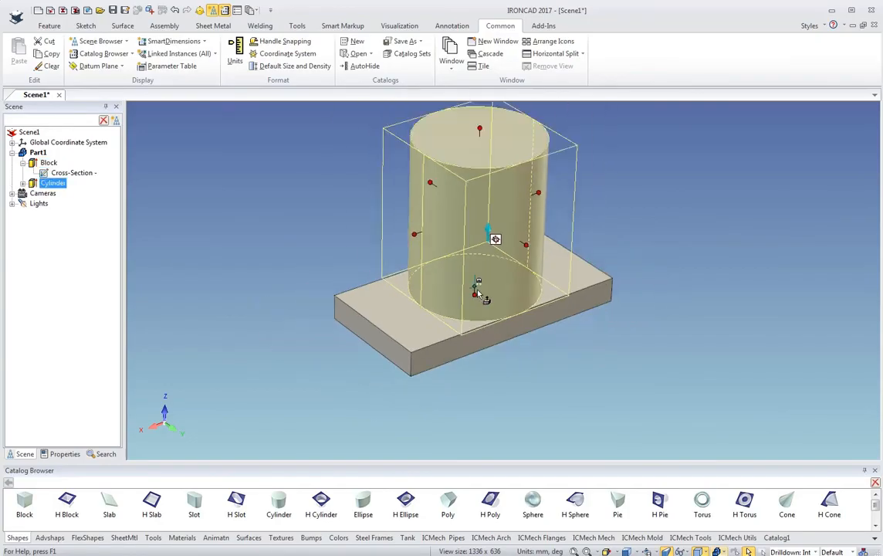
# Reduce the cylinder's diameter and set its height to 40 mm.
pyautogui.click(534, 243)
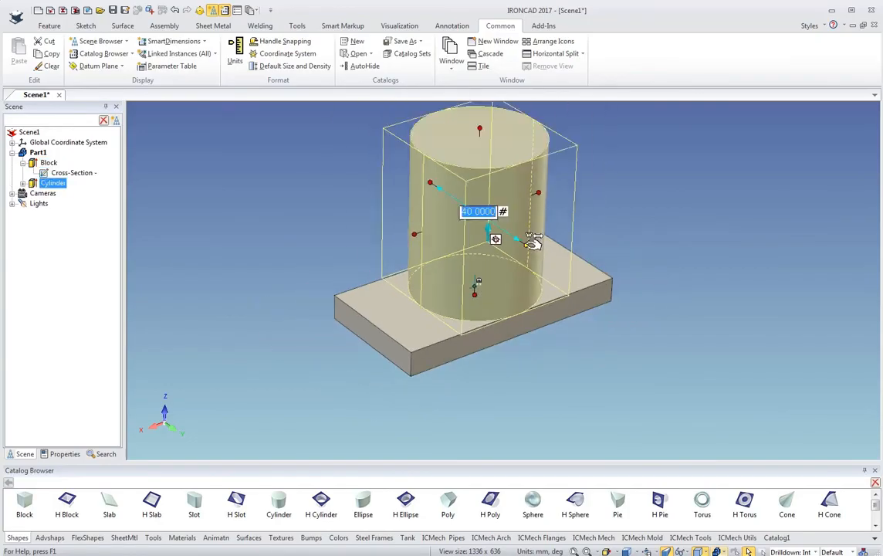
pyautogui.write('225')
pyautogui.press('Return')
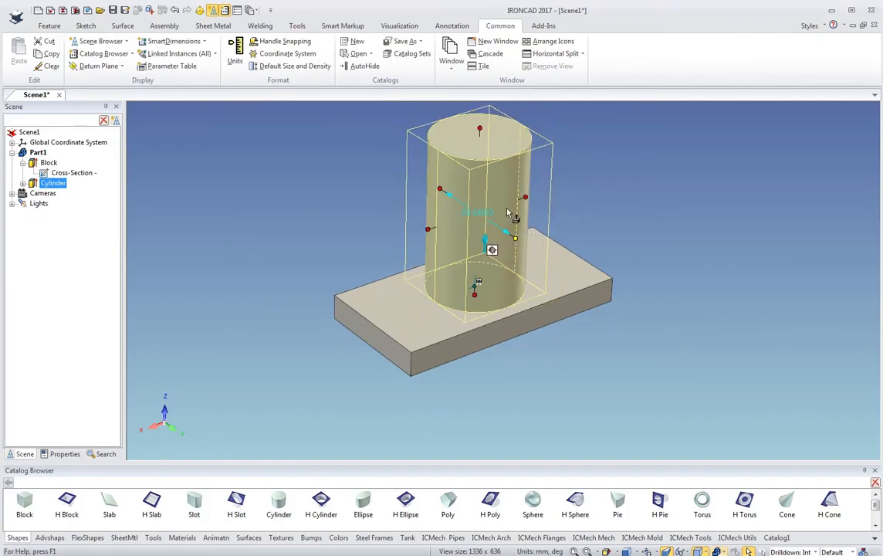
pyautogui.click(480, 129)
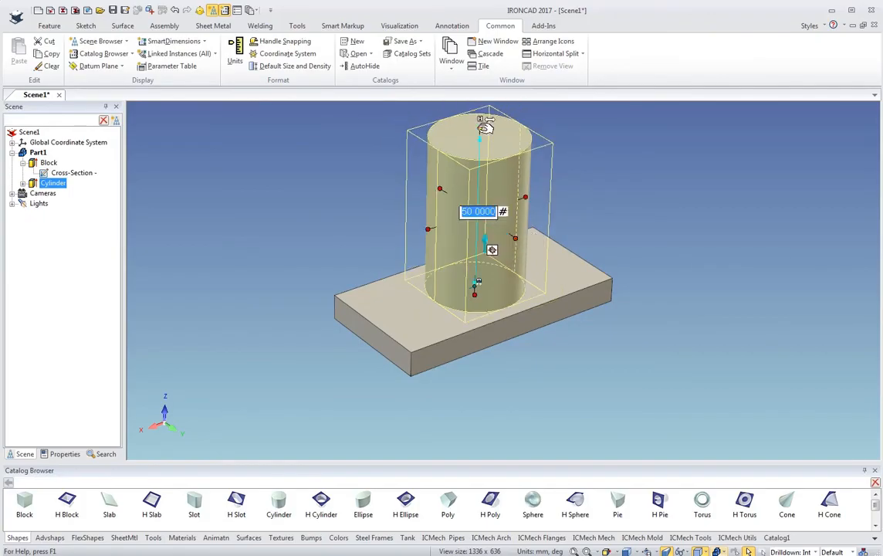
pyautogui.write('40')
pyautogui.press('Return')
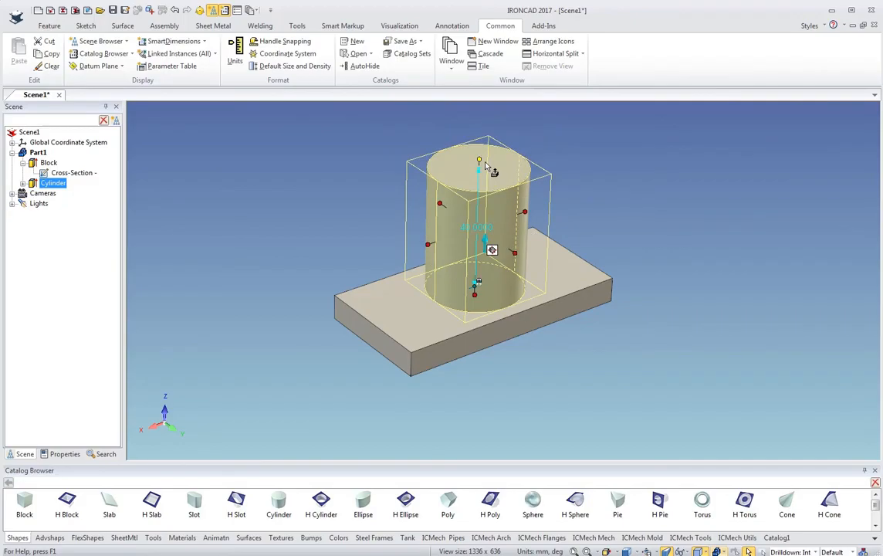
# Add an H Cylinder hole at the centre of the cylinder's top face and set its diameter to 20 mm.
pyautogui.scroll(2, 486, 166)
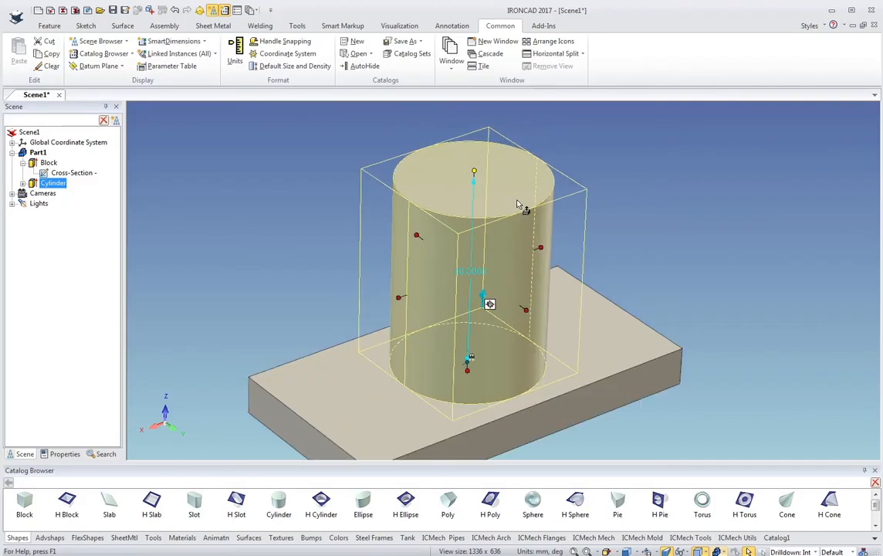
pyautogui.scroll(-2, 514, 203)
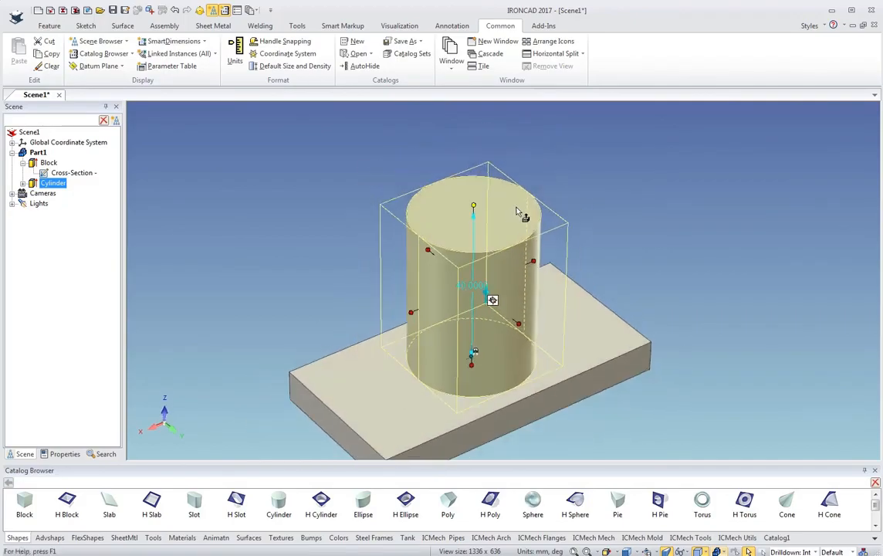
pyautogui.moveTo(324, 501); pyautogui.dragTo(522, 216)
pyautogui.write('20')
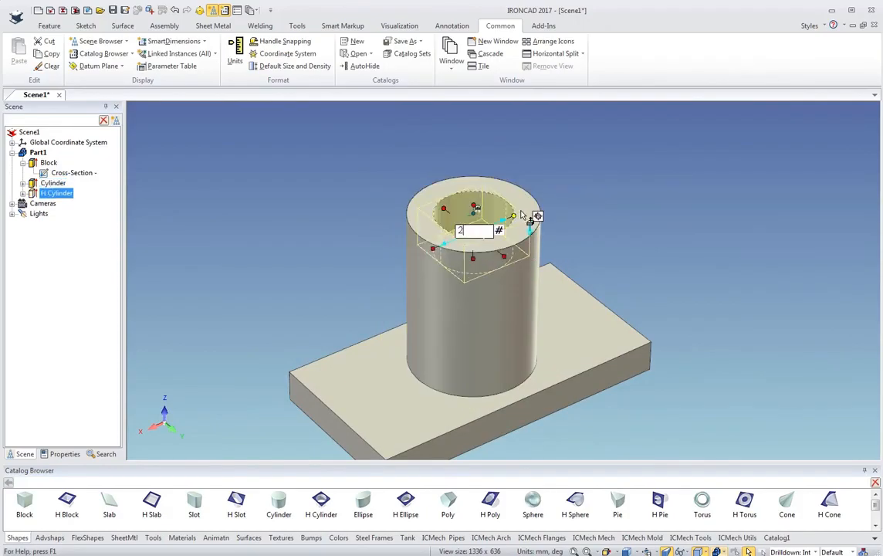
pyautogui.press('Return')
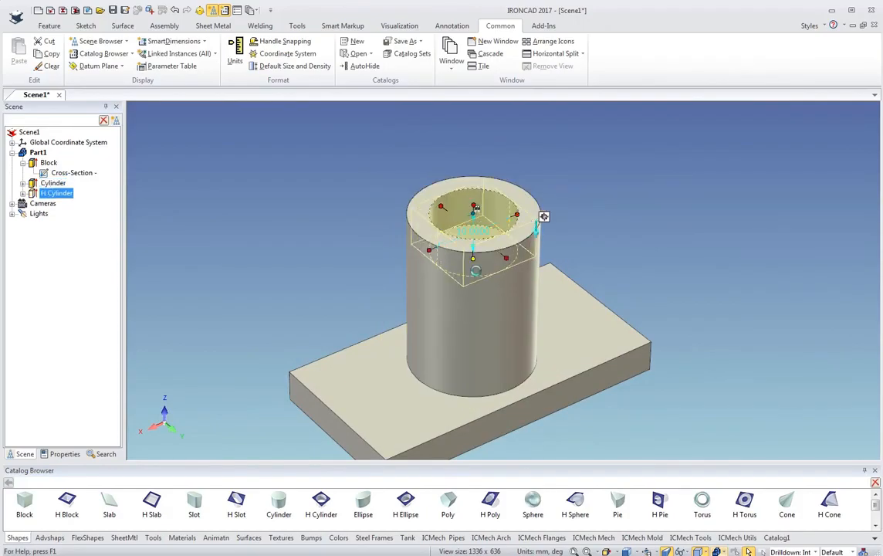
# Stretch the central hole's depth down through the whole cylinder and the base block.
pyautogui.moveTo(474, 260); pyautogui.dragTo(532, 475)
pyautogui.scroll(-3, 551, 395)
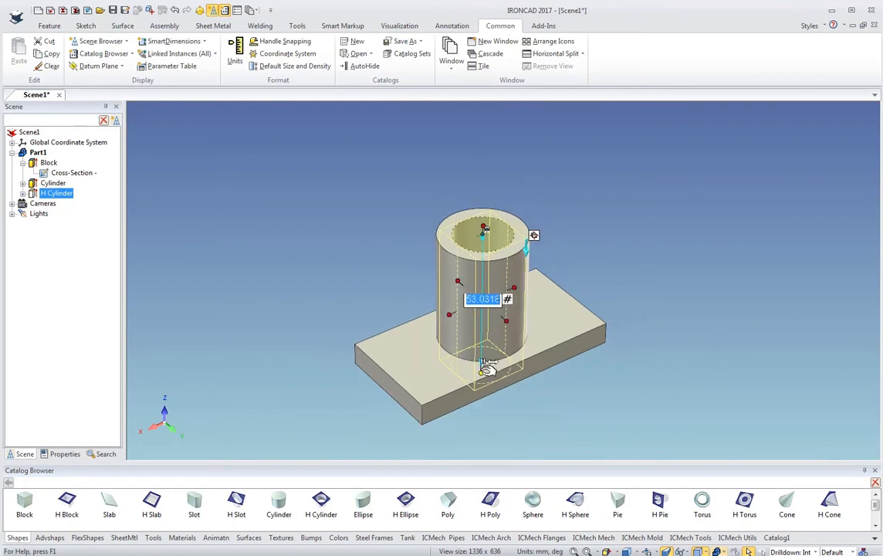
pyautogui.moveTo(481, 373); pyautogui.dragTo(483, 414)
pyautogui.click(558, 408)
pyautogui.moveTo(559, 407)
pyautogui.mouseDown(button='middle')
pyautogui.moveTo(527, 316)
pyautogui.moveTo(451, 302)
pyautogui.moveTo(542, 360)
pyautogui.moveTo(560, 395)
pyautogui.mouseUp(button='middle')
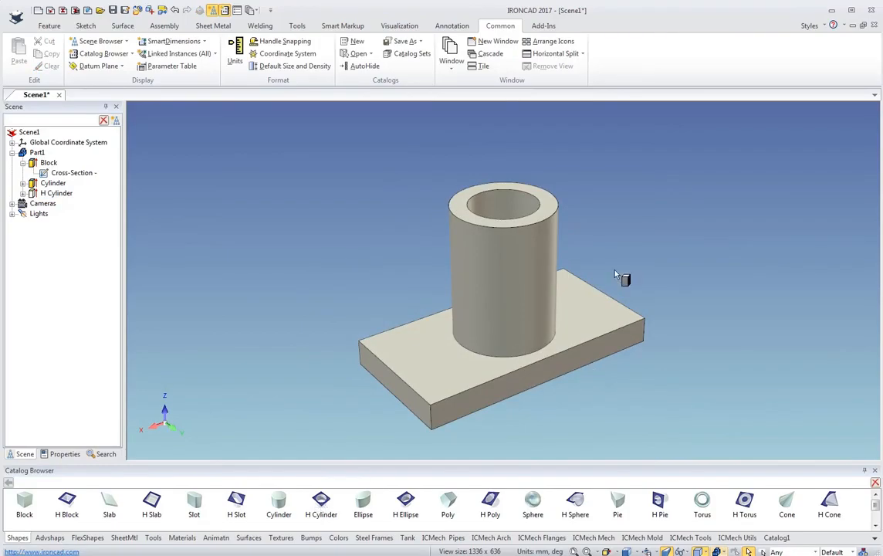
# Add a 10 mm H Cylinder hole at the middle of the block's end edge and move it 10 mm inward with the TriBall.
pyautogui.moveTo(608, 297); pyautogui.dragTo(612, 298)
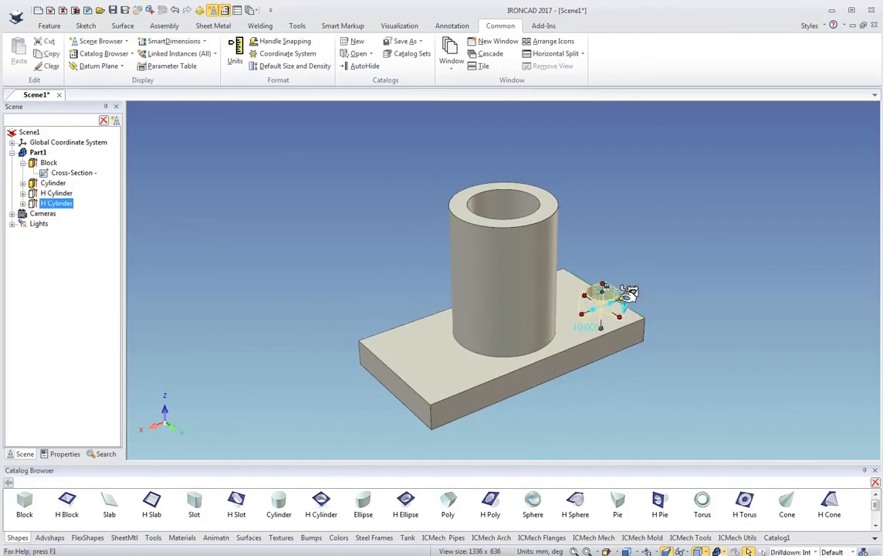
pyautogui.press('F10')
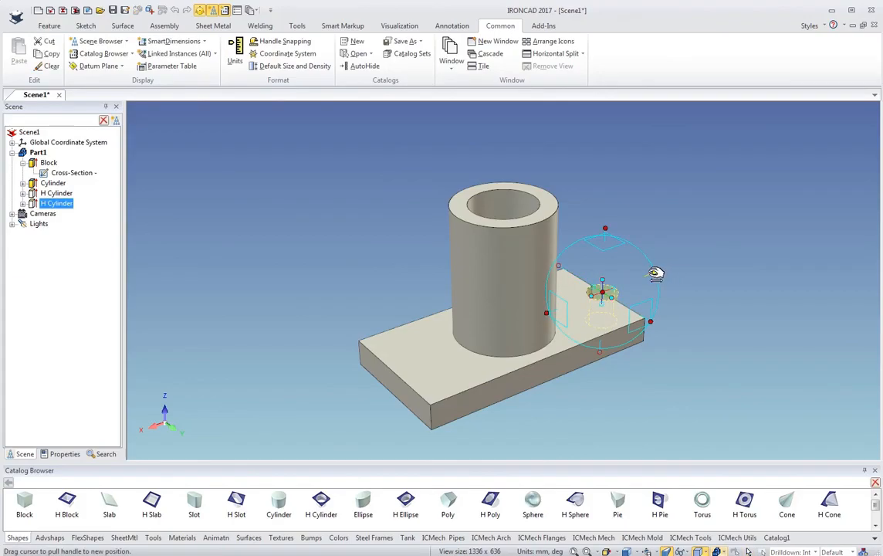
pyautogui.moveTo(656, 273); pyautogui.dragTo(634, 279)
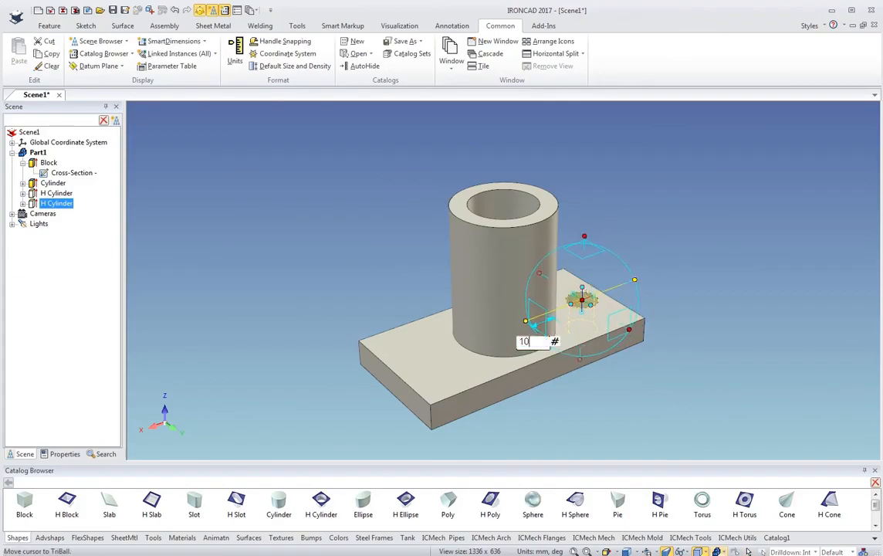
pyautogui.press('Return')
# Reposition the detached TriBall to the centre of the large cylinder's base and mirror a copy of the small hole to the block's other end.
pyautogui.press('space')
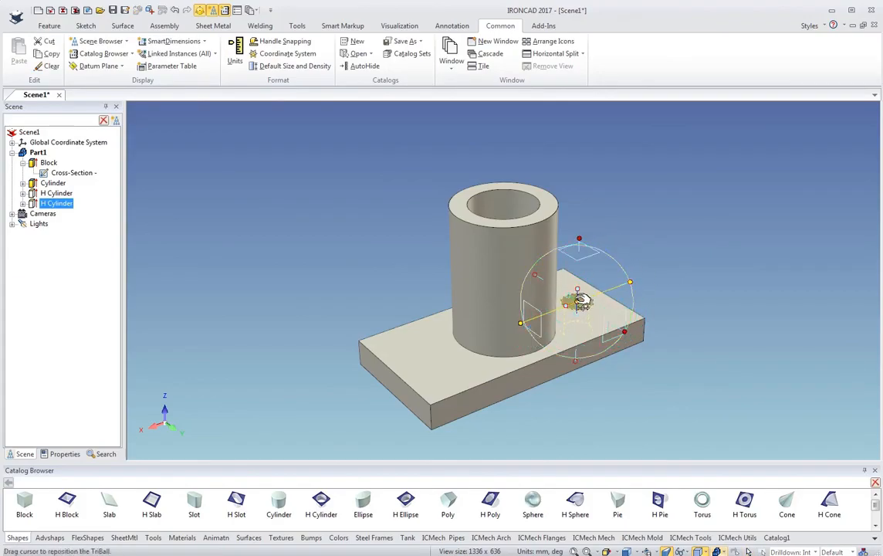
pyautogui.rightClick(584, 303)
pyautogui.click(610, 368)
pyautogui.click(532, 359)
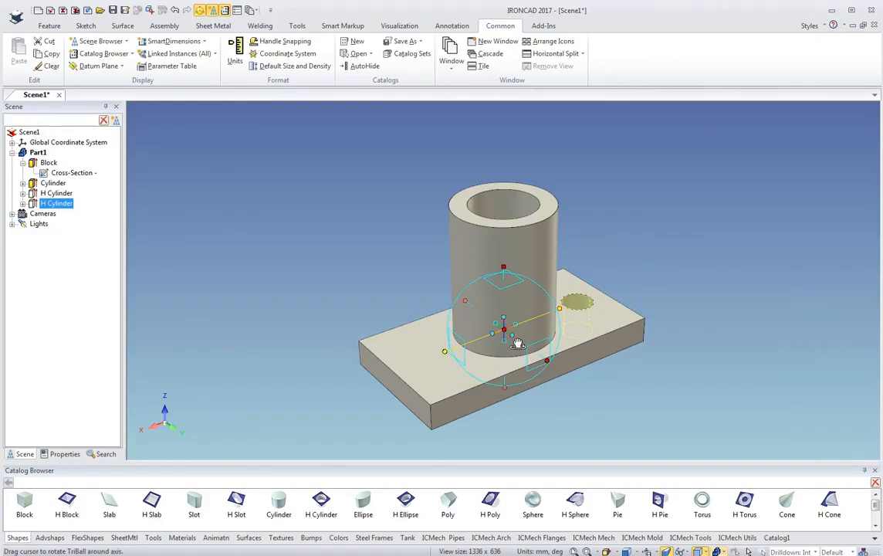
pyautogui.rightClick(515, 324)
pyautogui.moveTo(551, 484)
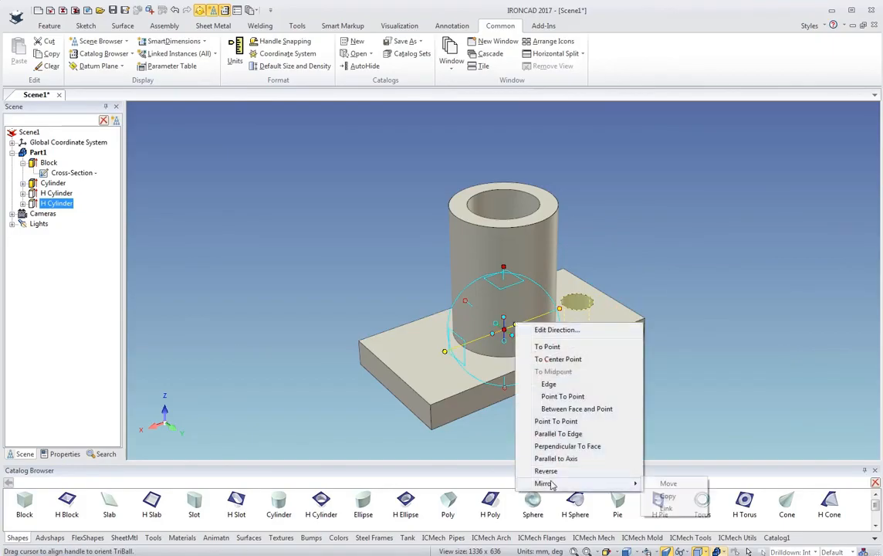
pyautogui.click(668, 496)
pyautogui.press('F10')
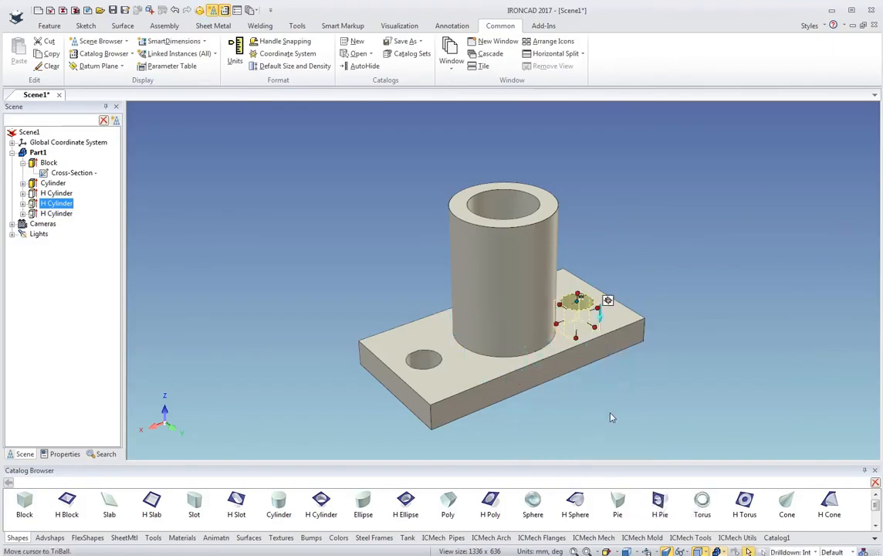
# Round the block's four vertical corner edges with a constant blend of radius 10 mm.
pyautogui.click(644, 332)
pyautogui.click(645, 331)
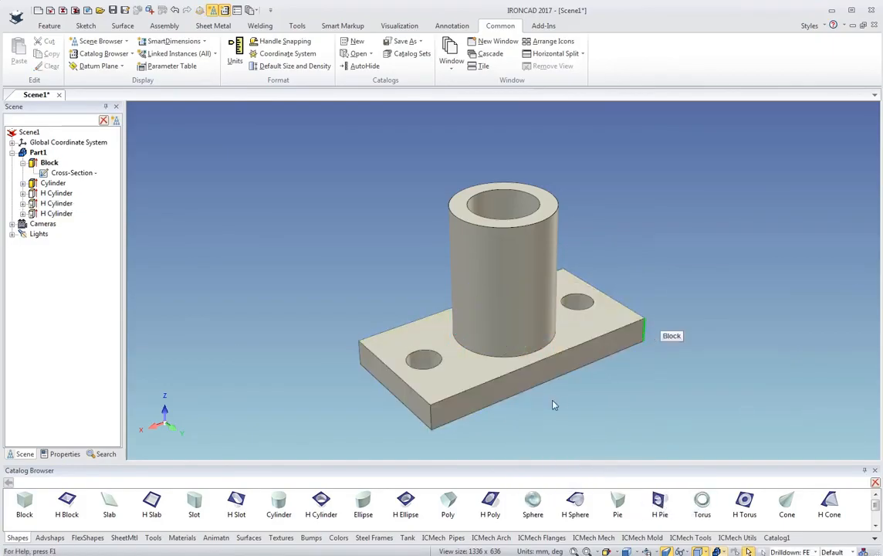
pyautogui.keyDown('shift'); pyautogui.click(430, 421); pyautogui.keyUp('shift')
pyautogui.moveTo(418, 367); pyautogui.dragTo(610, 408, button='middle')
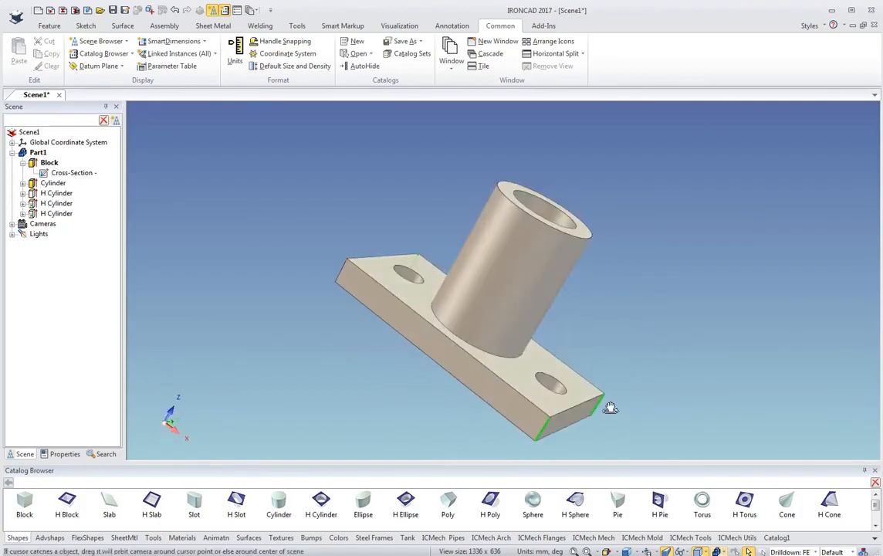
pyautogui.rightClick(342, 275)
pyautogui.click(363, 279)
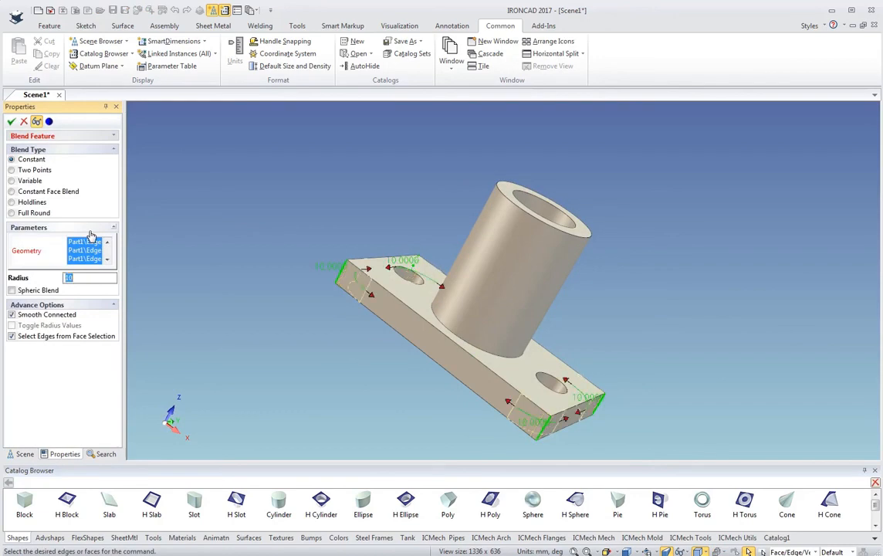
pyautogui.click(11, 121)
pyautogui.moveTo(583, 373); pyautogui.dragTo(650, 372, button='middle')
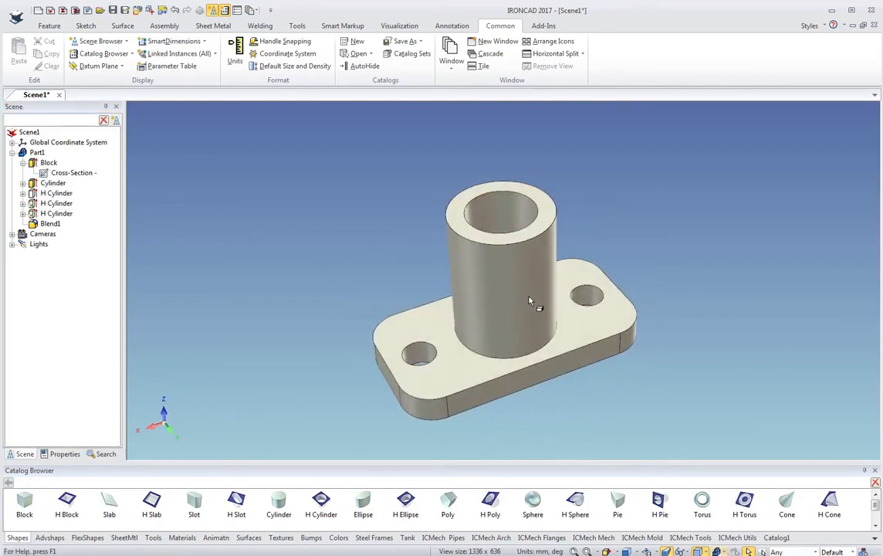
pyautogui.scroll(2, 530, 302)
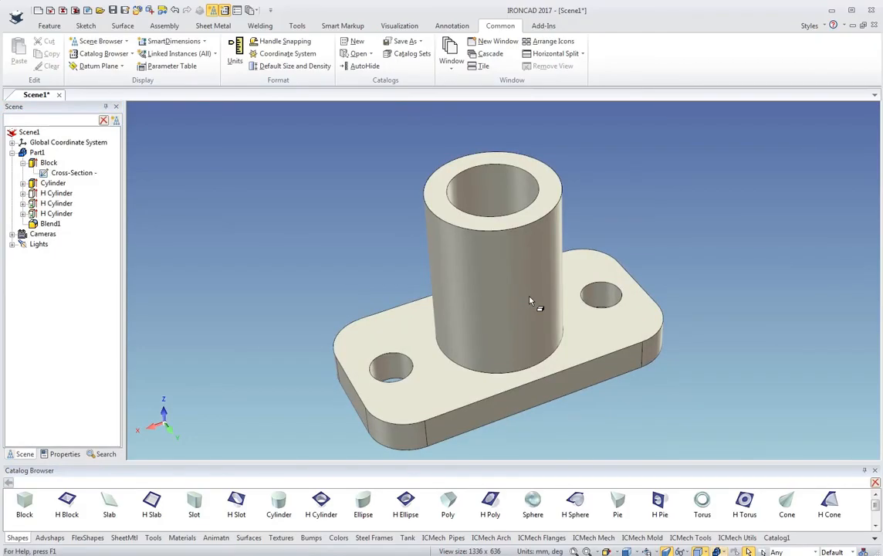
pyautogui.moveTo(559, 346); pyautogui.dragTo(538, 313, button='middle')
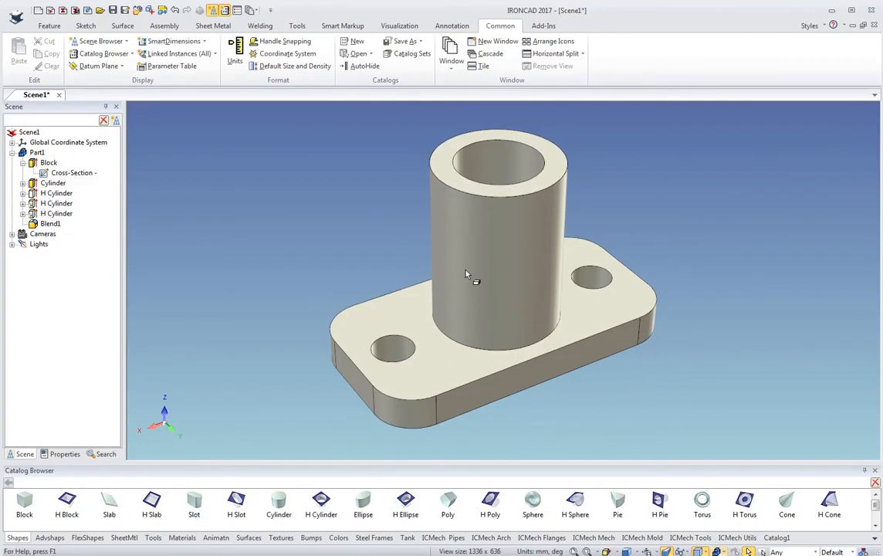
# Create a new drawing from the ISO A2 template.
pyautogui.click(37, 11)
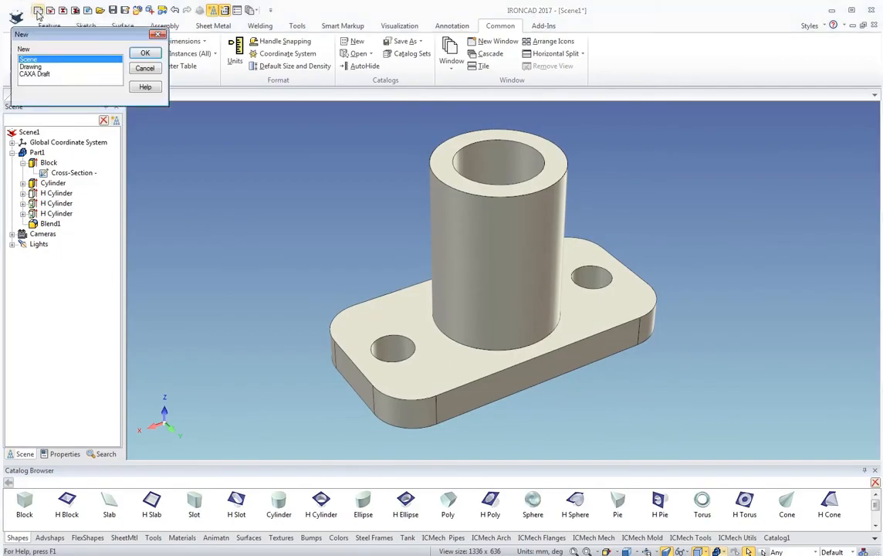
pyautogui.click(31, 67)
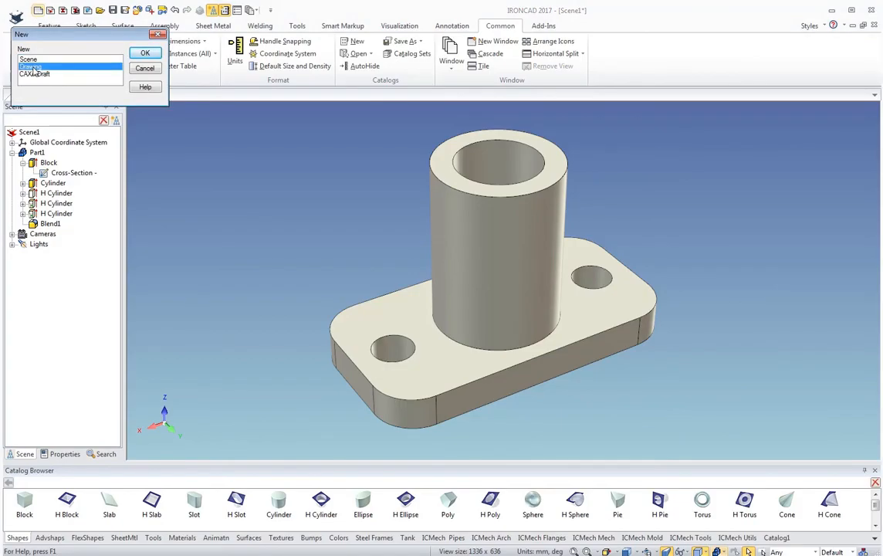
pyautogui.click(146, 54)
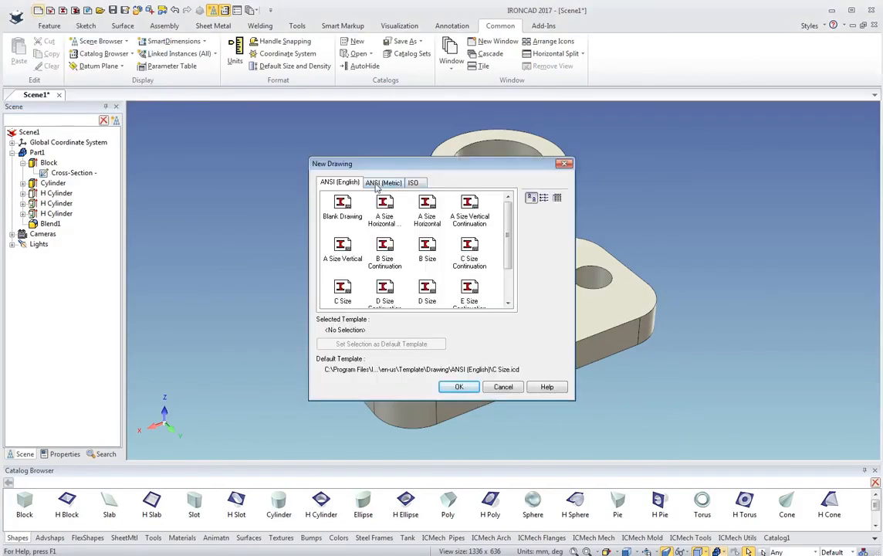
pyautogui.click(415, 183)
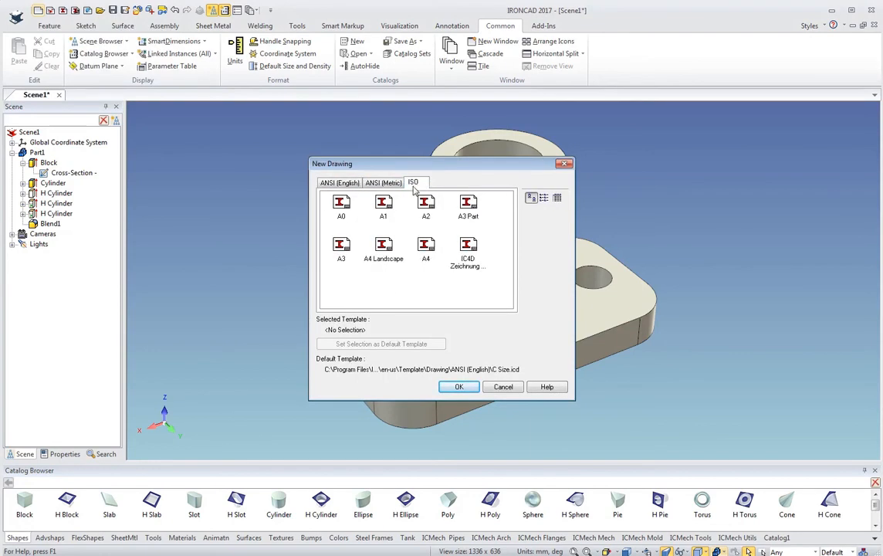
pyautogui.click(427, 206)
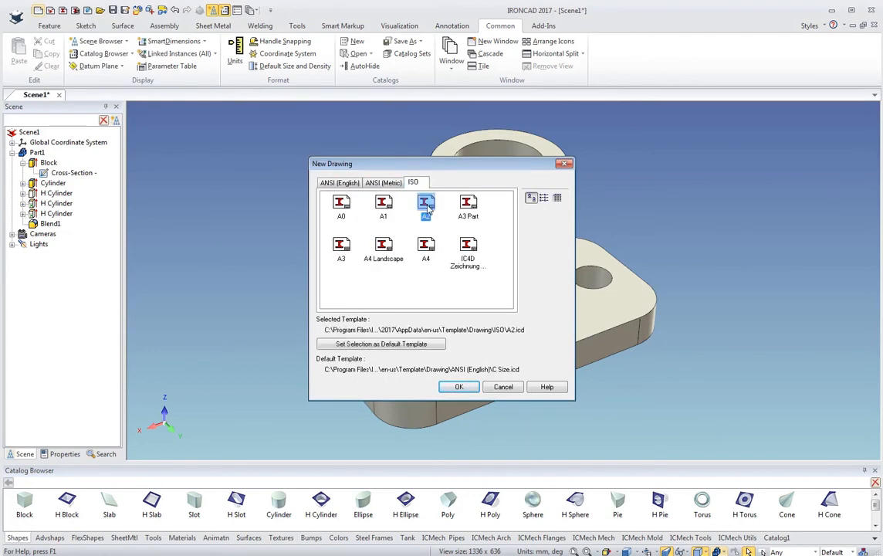
pyautogui.click(459, 386)
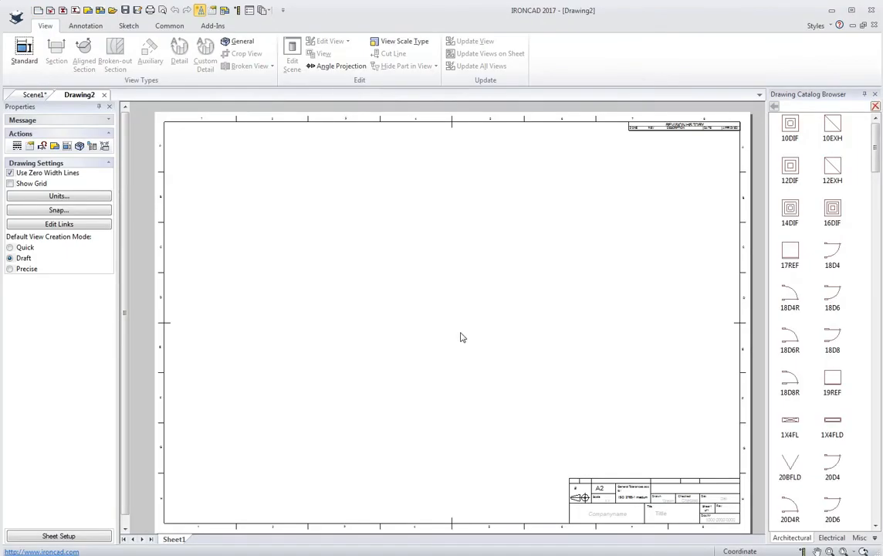
# Return to the 3D scene and save it to the Desktop as Part1.ics.
pyautogui.click(31, 95)
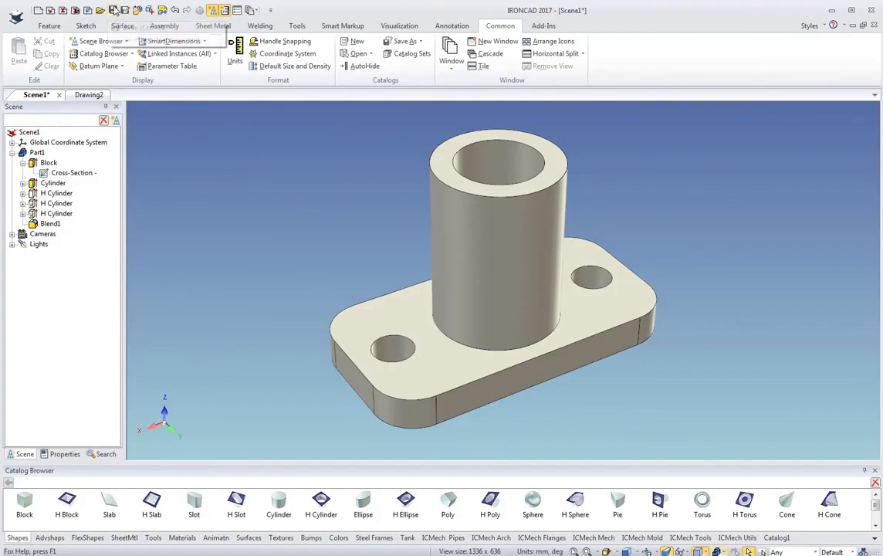
pyautogui.click(113, 10)
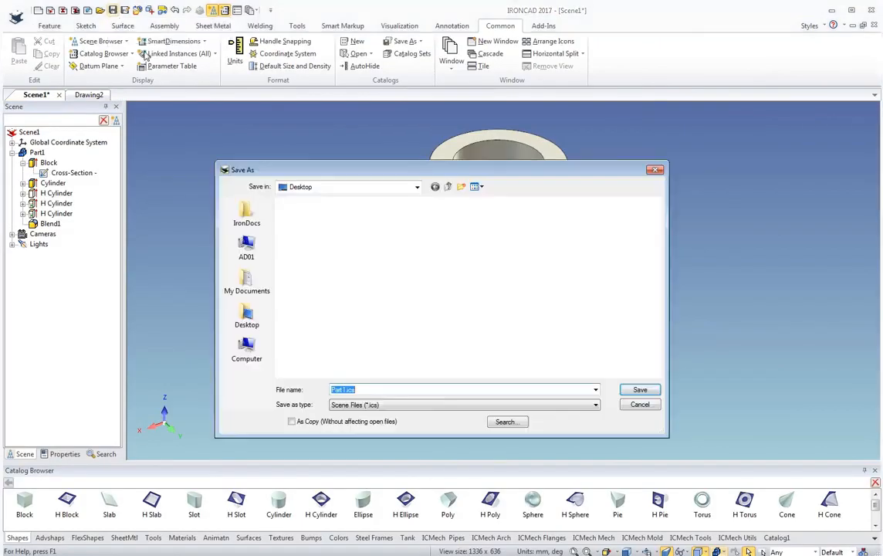
pyautogui.click(621, 390)
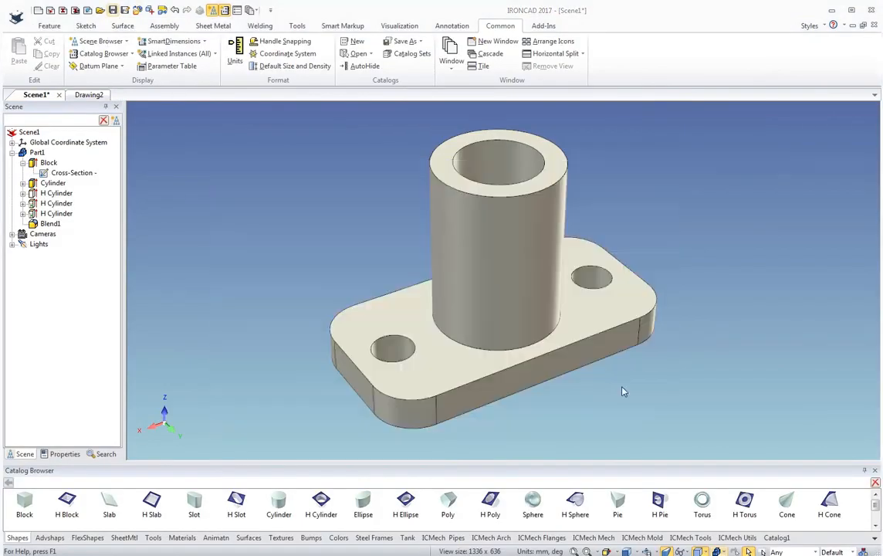
# Switch back to the drawing and examine its annotation, sketch, common and add-in tools.
pyautogui.click(88, 96)
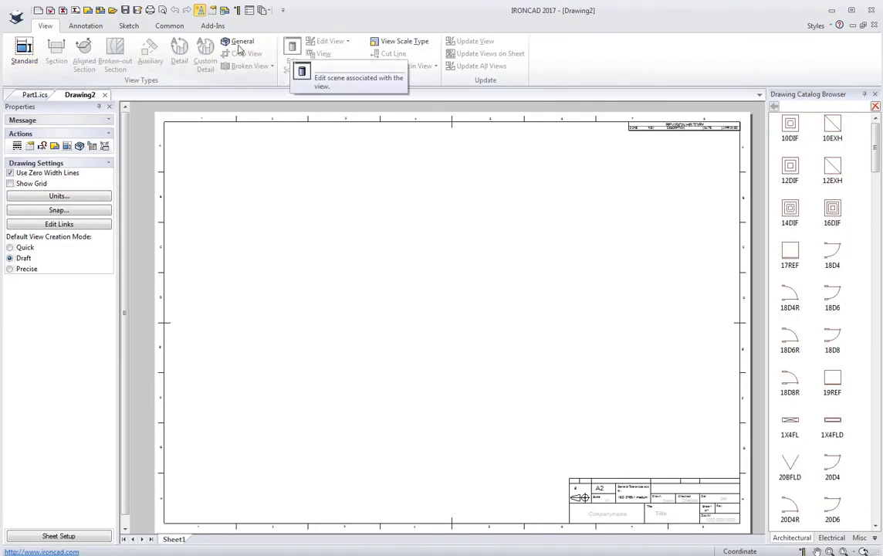
pyautogui.click(69, 28)
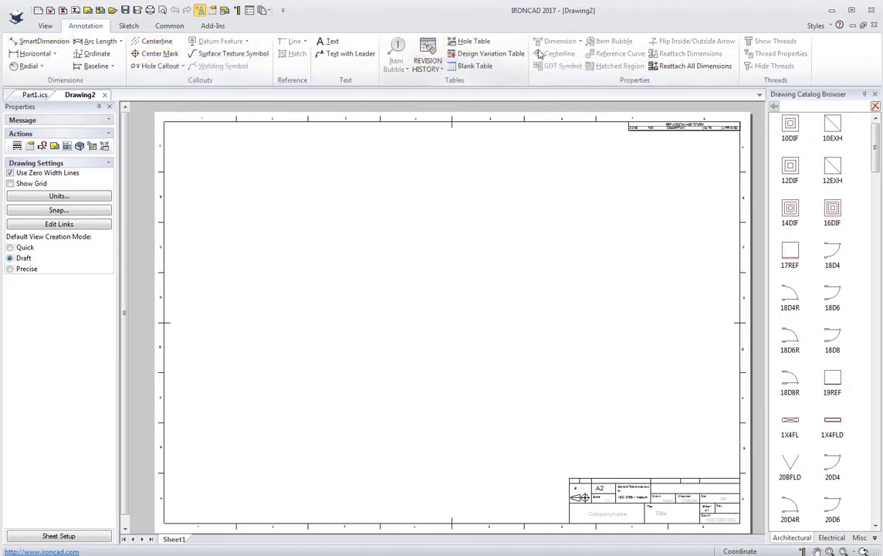
pyautogui.click(130, 27)
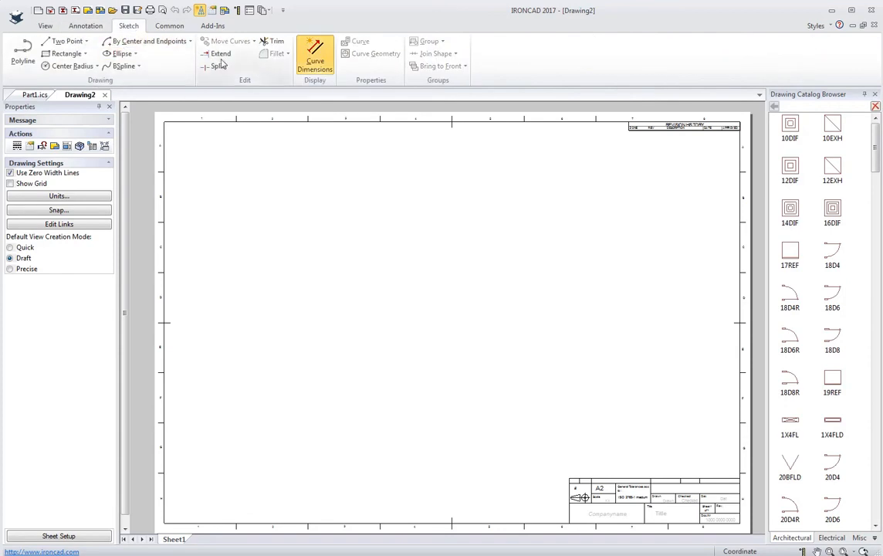
pyautogui.click(162, 28)
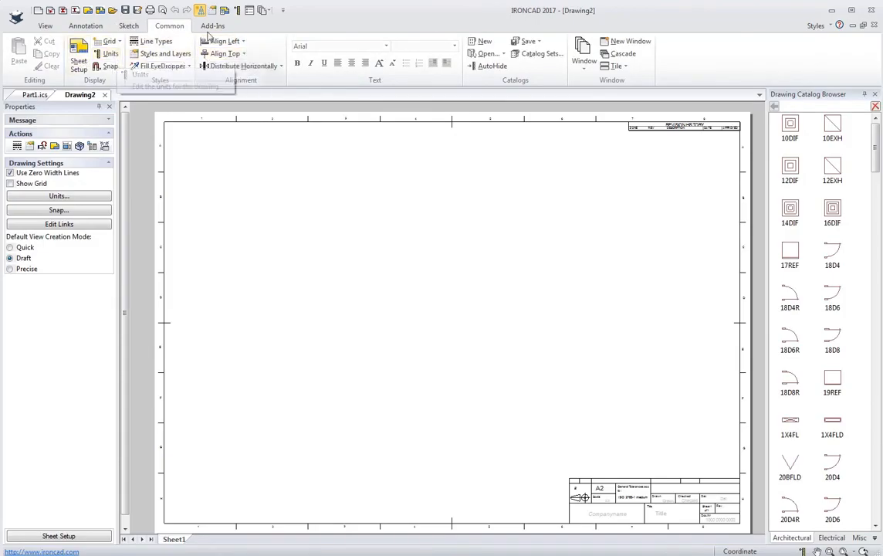
pyautogui.click(213, 26)
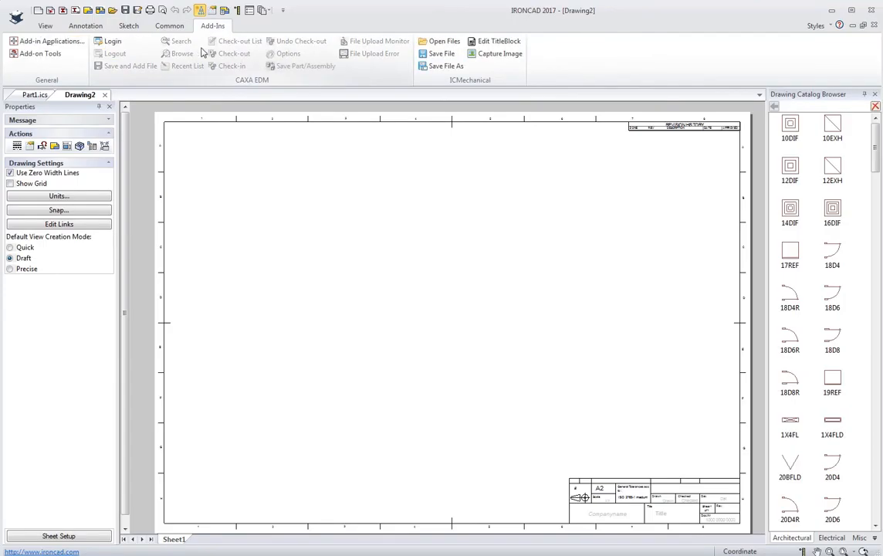
# Create standard front, bottom, left and bottom-front-left (B.F.L.) views of Part1.ics on the sheet with automatic scale.
pyautogui.click(46, 26)
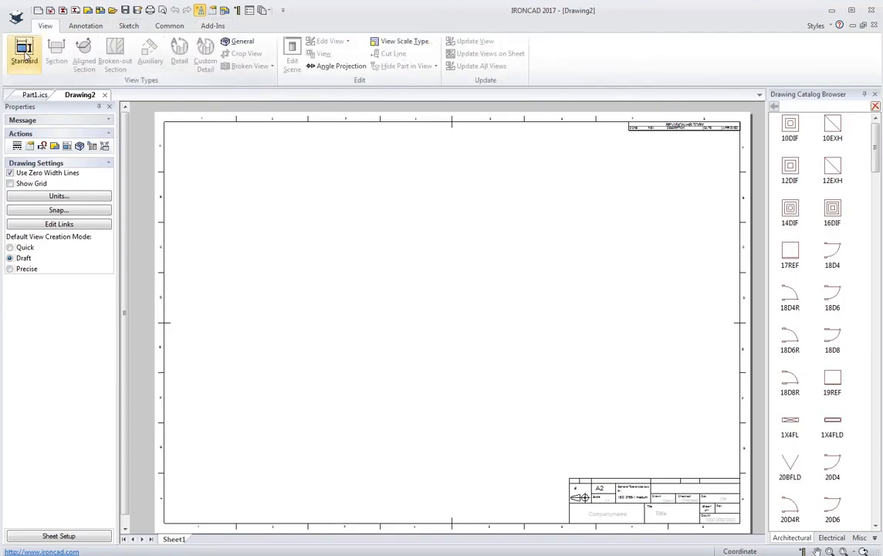
pyautogui.click(36, 62)
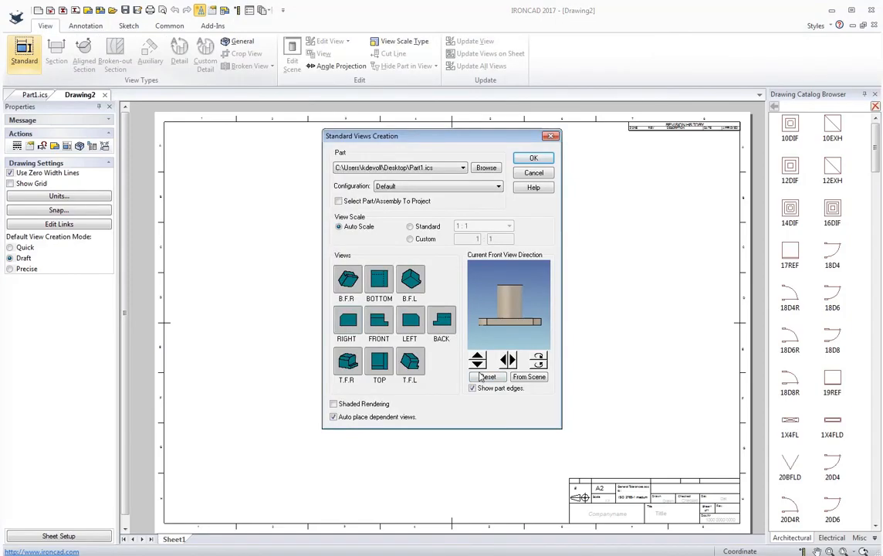
pyautogui.click(379, 323)
pyautogui.click(379, 279)
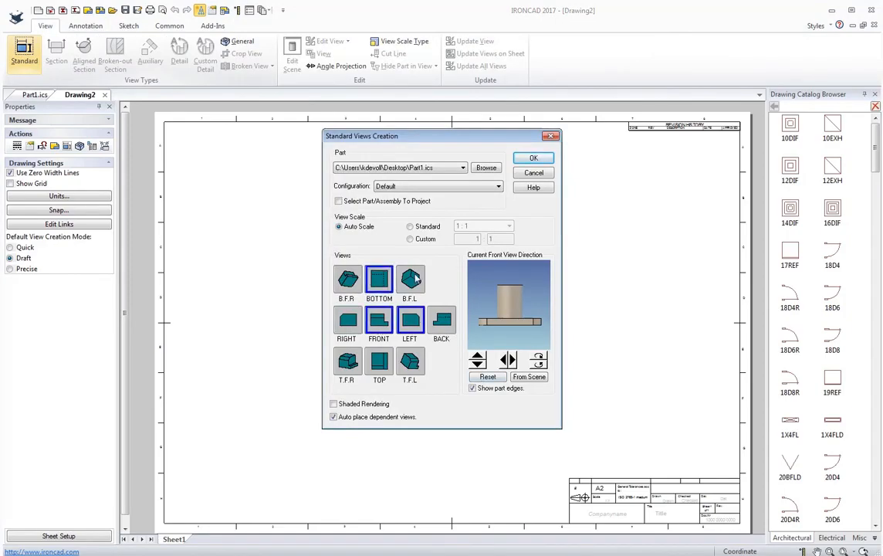
pyautogui.click(411, 280)
pyautogui.click(534, 158)
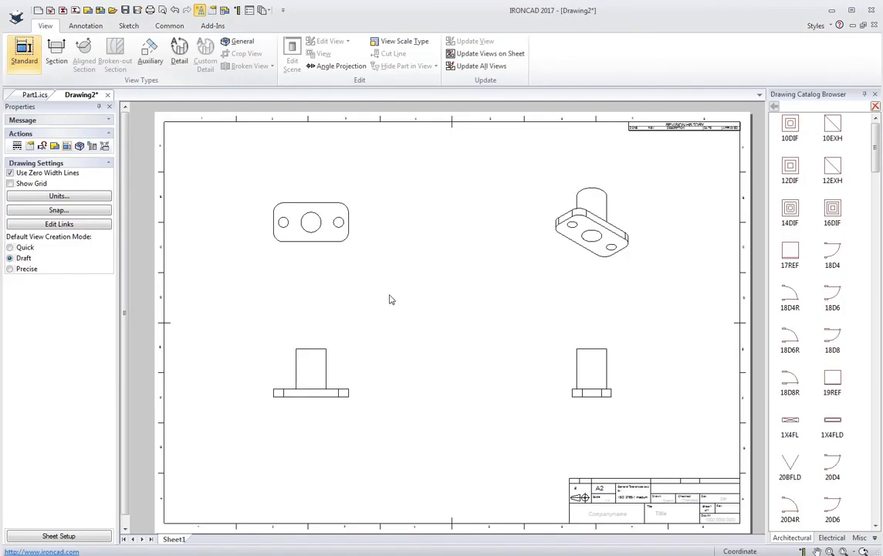
# Dimension the diameter of the large centre hole in the bottom view, placing the text above the plate outline.
pyautogui.scroll(4, 320, 243)
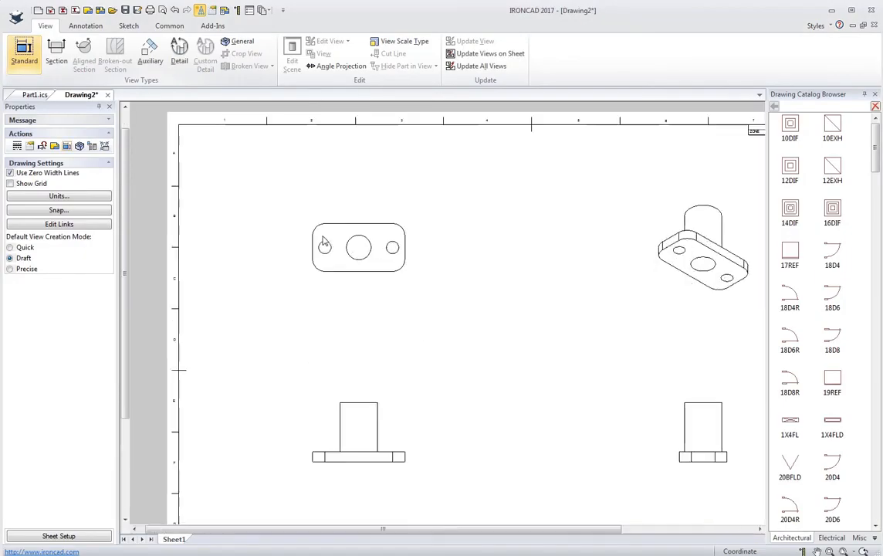
pyautogui.scroll(4, 429, 313)
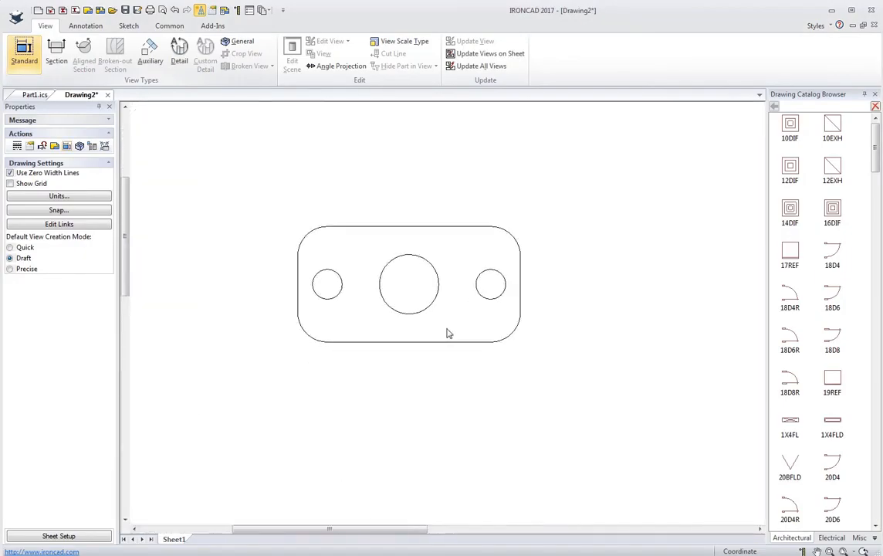
pyautogui.click(87, 27)
pyautogui.click(53, 45)
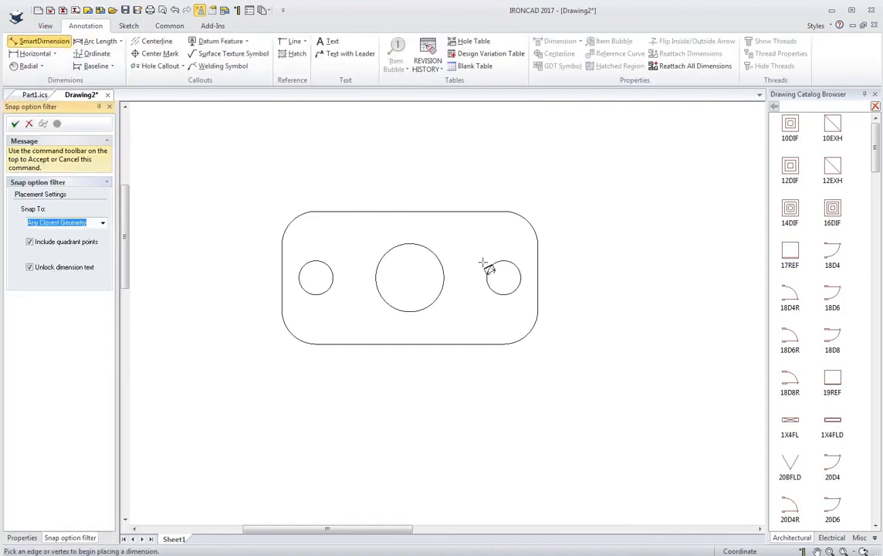
pyautogui.click(433, 250)
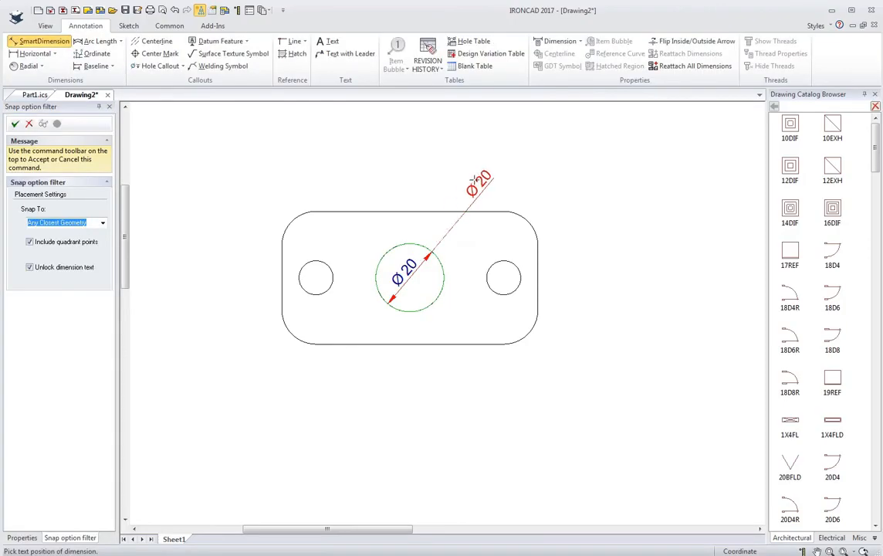
pyautogui.click(483, 180)
# Dimension the right small hole's diameter and the upper-right corner's radius in the bottom view, with the texts outside the plate.
pyautogui.click(517, 270)
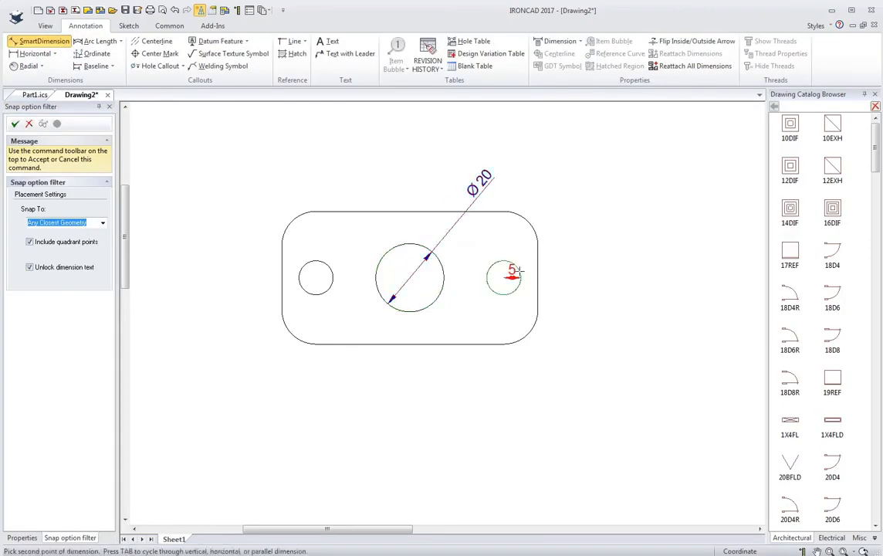
pyautogui.press('Escape')
pyautogui.click(53, 43)
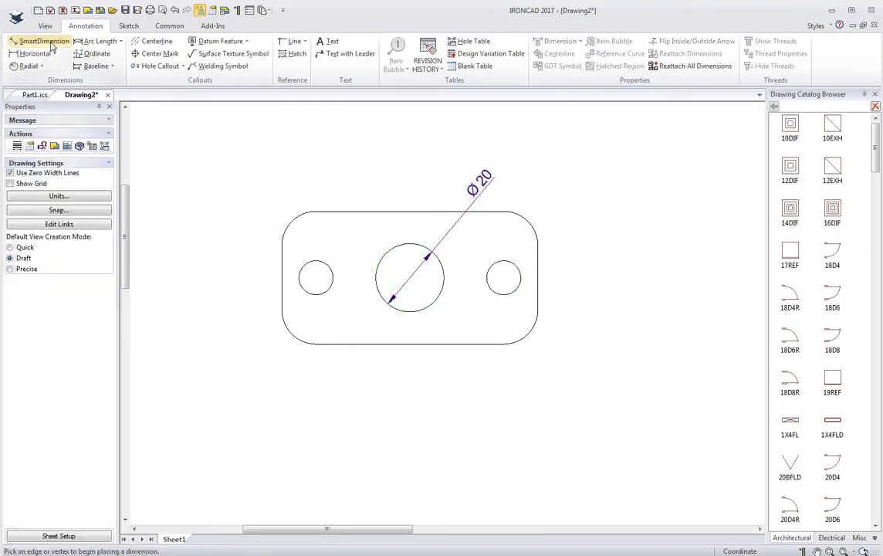
pyautogui.click(521, 276)
pyautogui.click(576, 256)
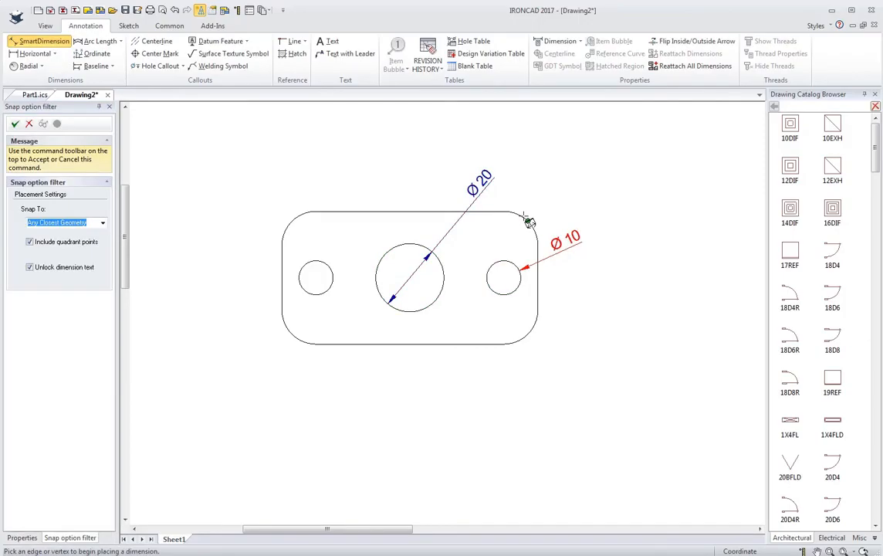
pyautogui.click(530, 222)
pyautogui.click(528, 199)
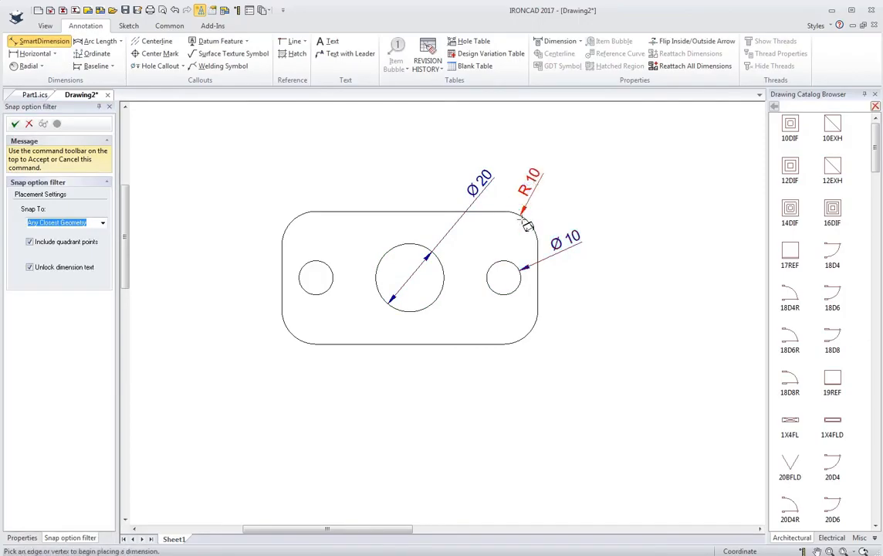
pyautogui.click(542, 275)
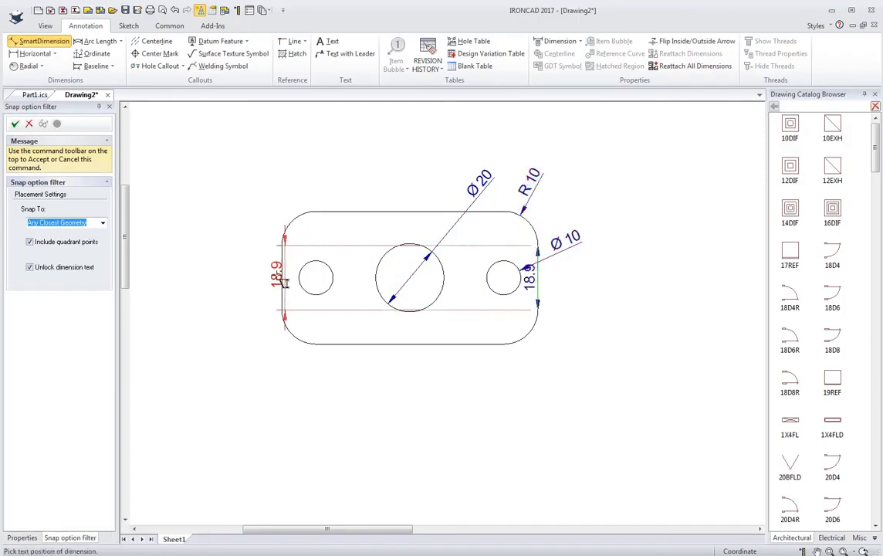
pyautogui.click(257, 249)
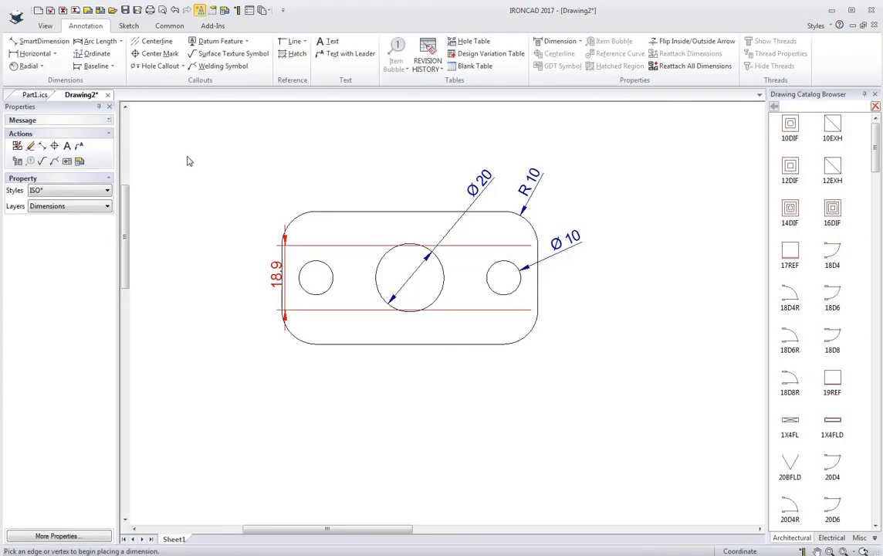
pyautogui.press('Delete')
# Dimension the straight segment of the plate's left edge and place the dimension outside the plate on its left.
pyautogui.click(40, 41)
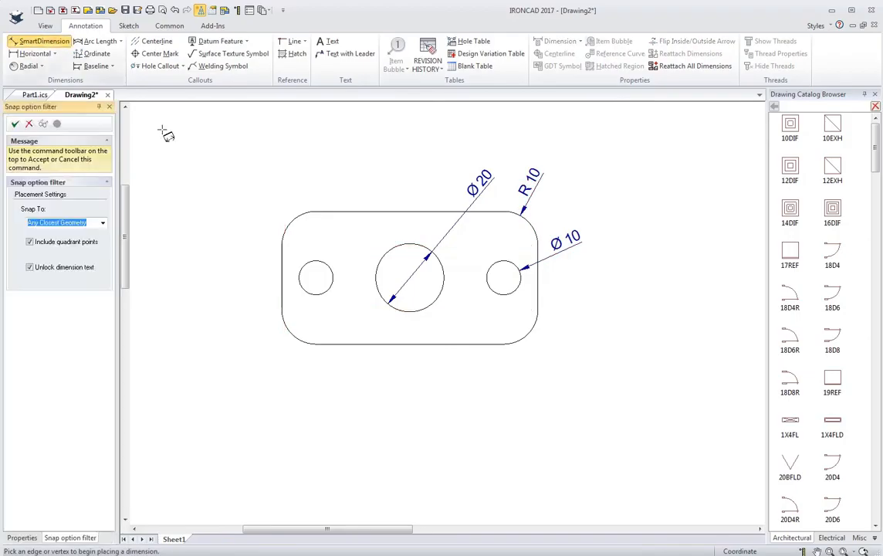
pyautogui.click(284, 275)
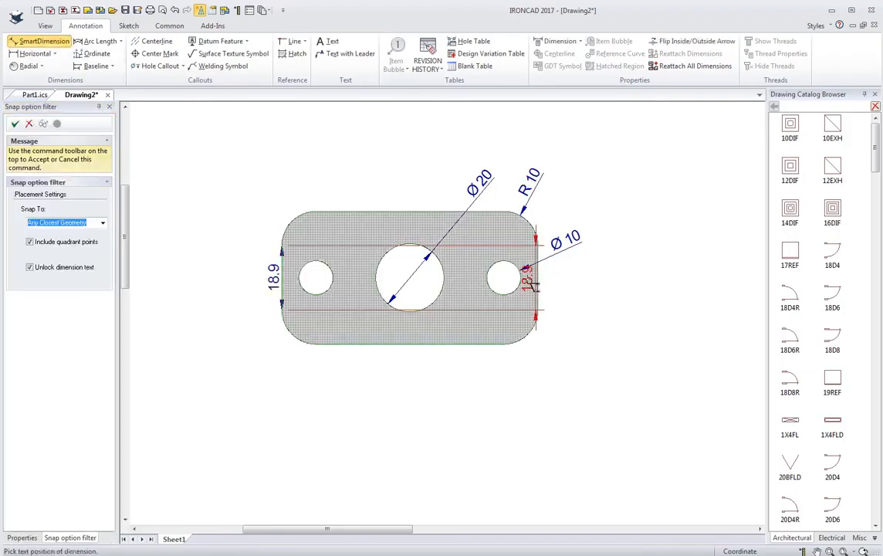
pyautogui.click(536, 283)
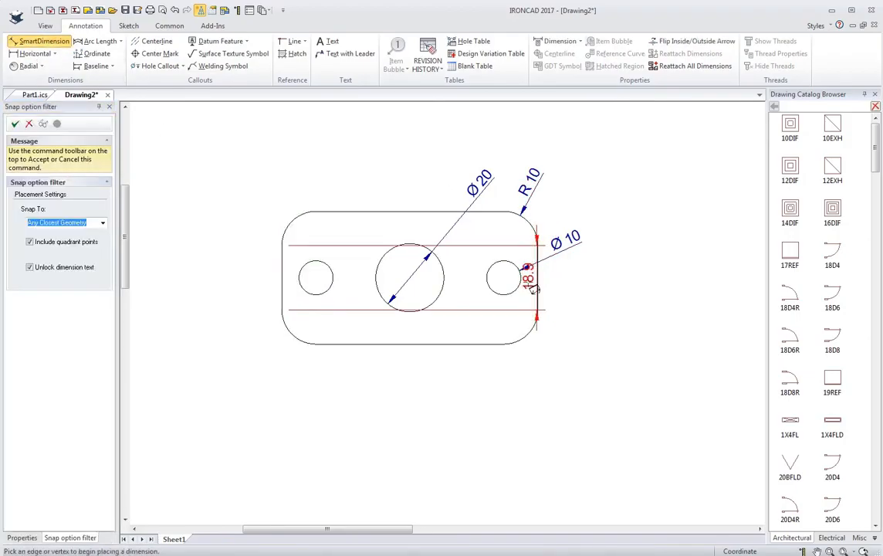
pyautogui.press('Escape')
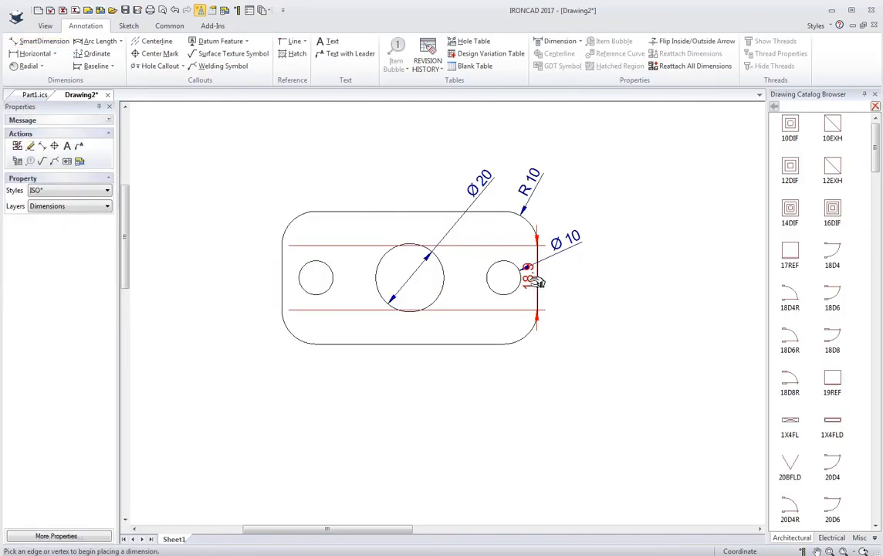
pyautogui.moveTo(541, 282); pyautogui.dragTo(227, 291)
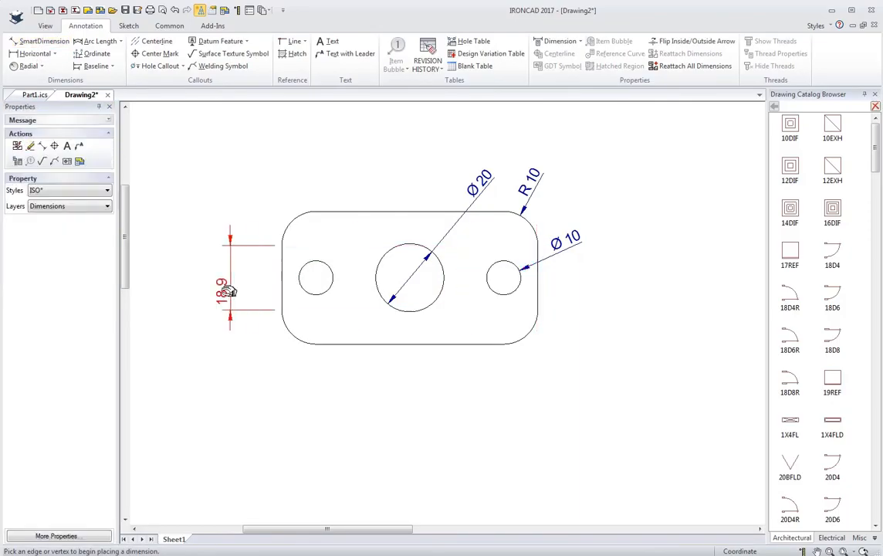
# Dimension the plate's overall length between its left and right edges, placing the dimension above the view.
pyautogui.click(42, 42)
pyautogui.click(282, 278)
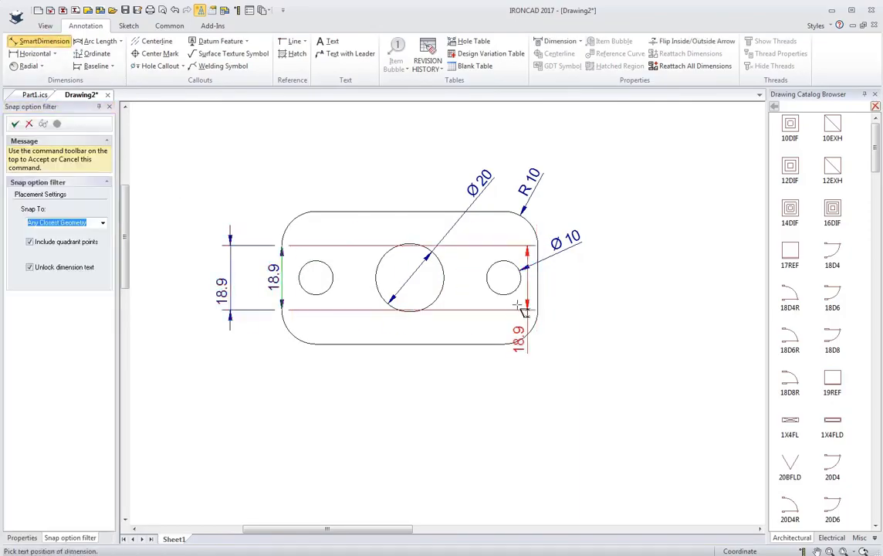
pyautogui.click(537, 296)
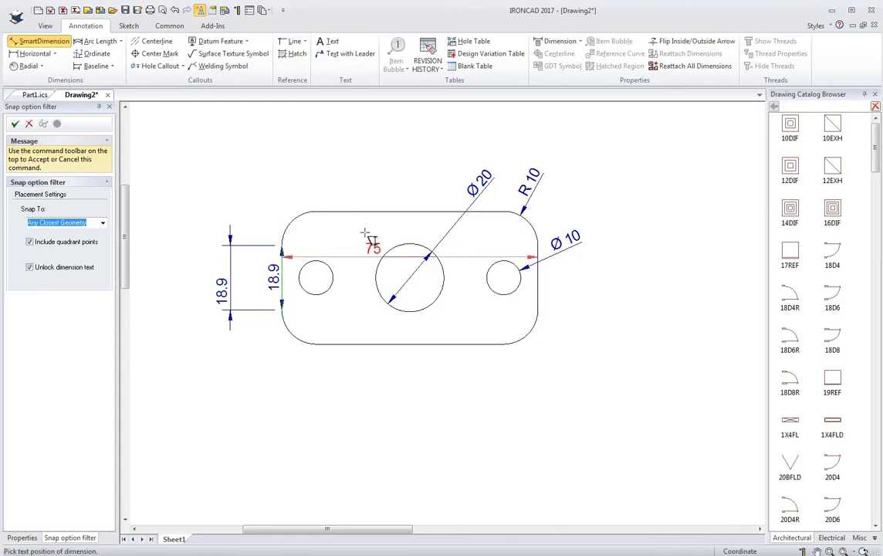
pyautogui.click(410, 133)
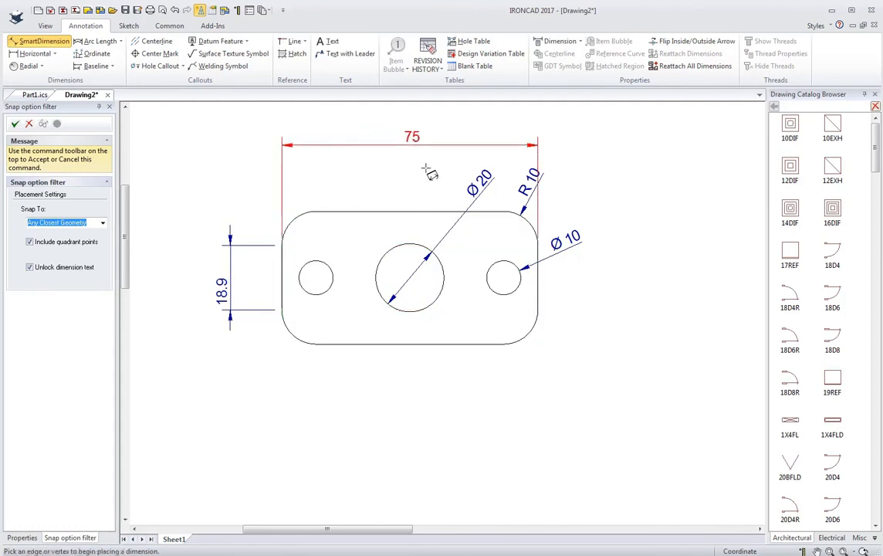
pyautogui.press('Escape')
pyautogui.moveTo(602, 327); pyautogui.dragTo(633, 367, button='middle')
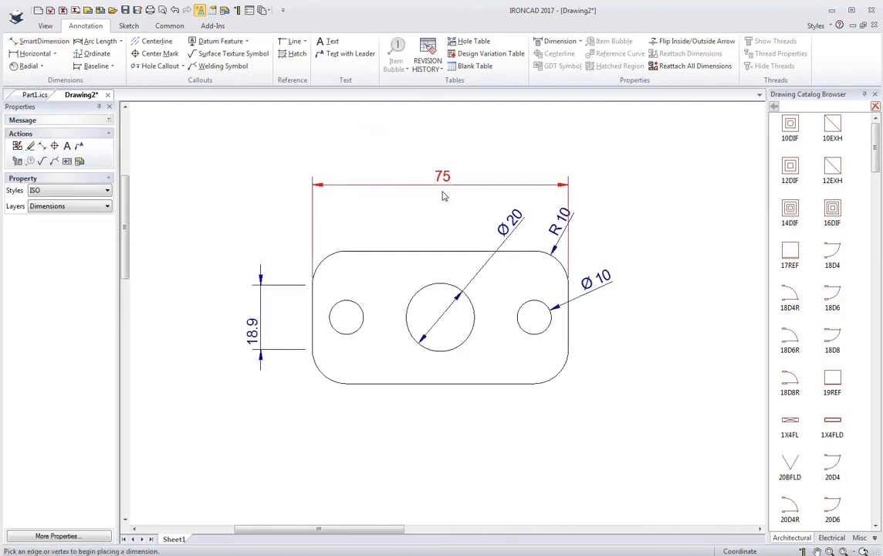
# Return to the Part1.ics scene and set the diameter of the hole through the upright cylinder to 15 mm.
pyautogui.click(35, 94)
pyautogui.click(523, 183)
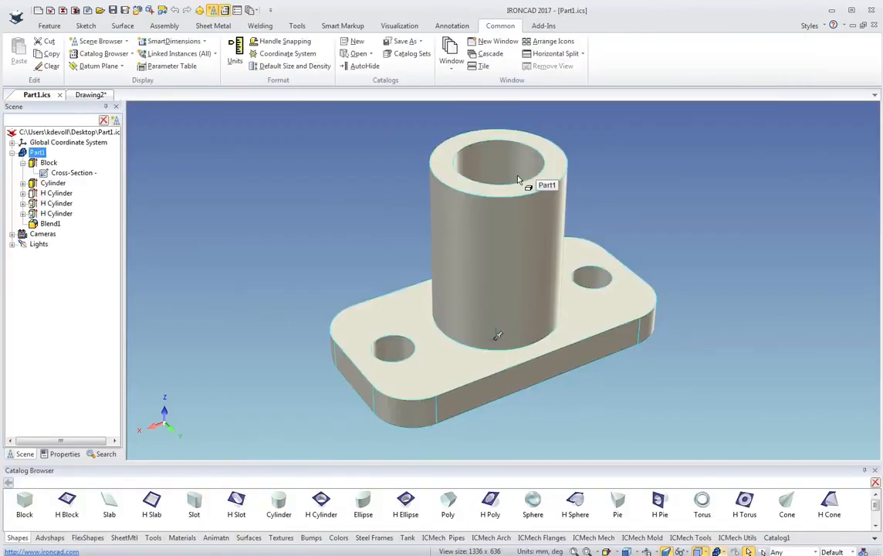
pyautogui.click(559, 173)
pyautogui.click(546, 266)
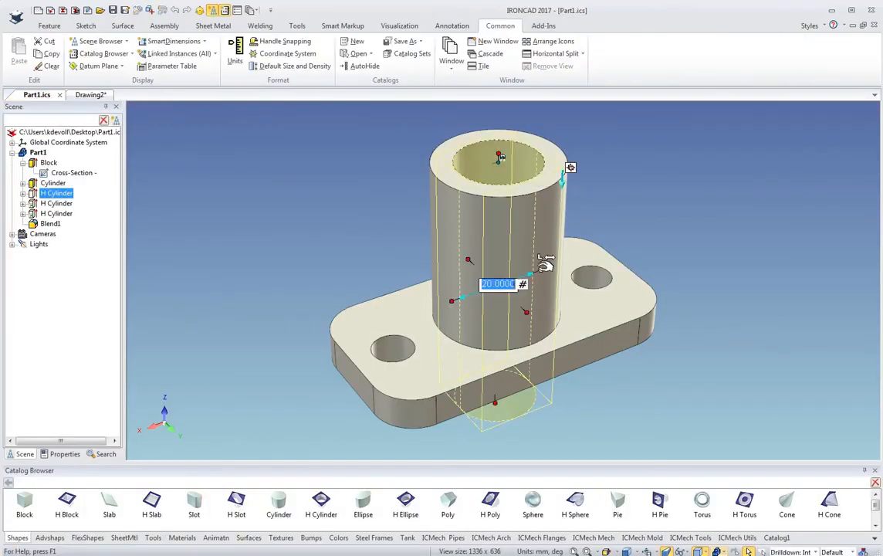
pyautogui.write('15')
pyautogui.press('Return')
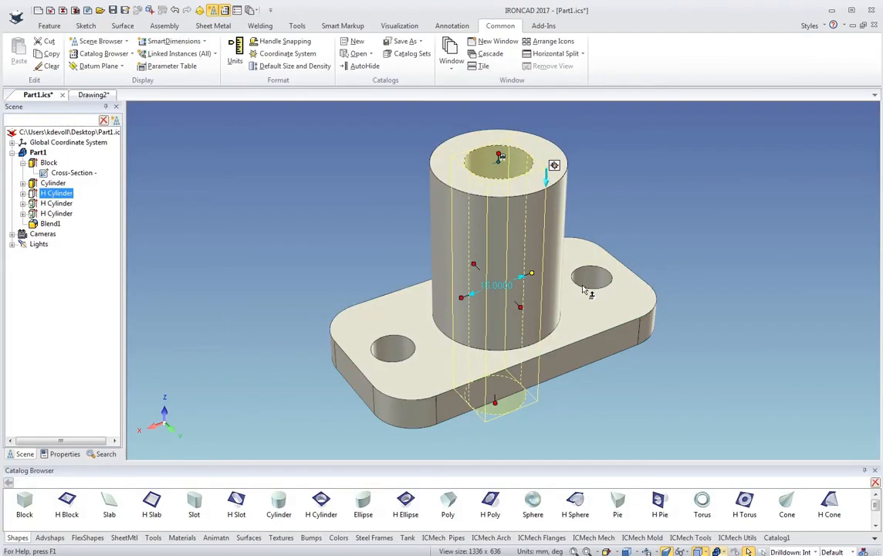
# Set the diameter of the linked small holes in the base plate to 8 mm.
pyautogui.click(585, 287)
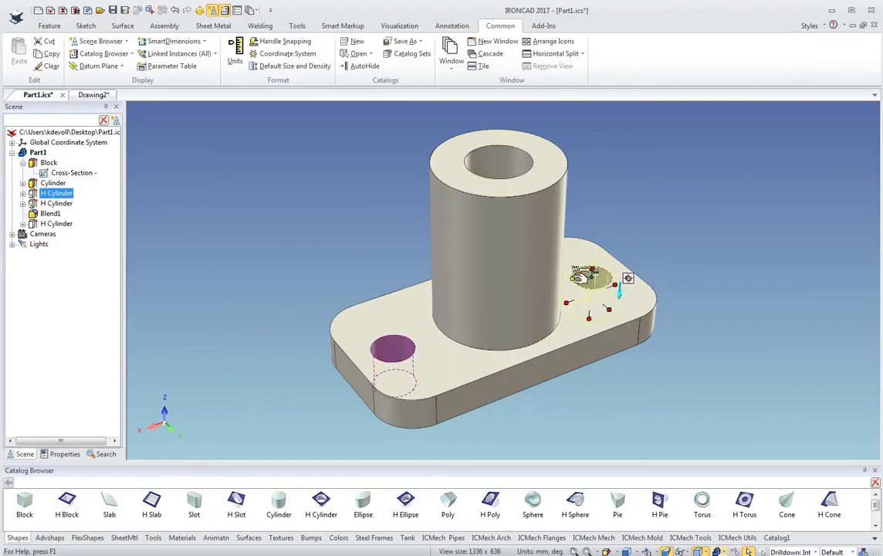
pyautogui.click(578, 276)
pyautogui.write('8')
pyautogui.press('Return')
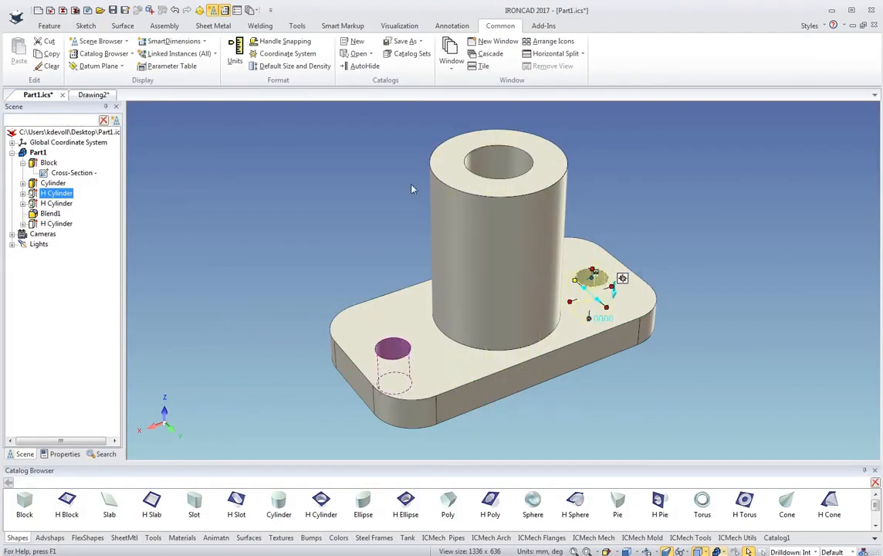
# Return to the drawing, update the views on this sheet, and check the hole diameter dimensions.
pyautogui.click(94, 94)
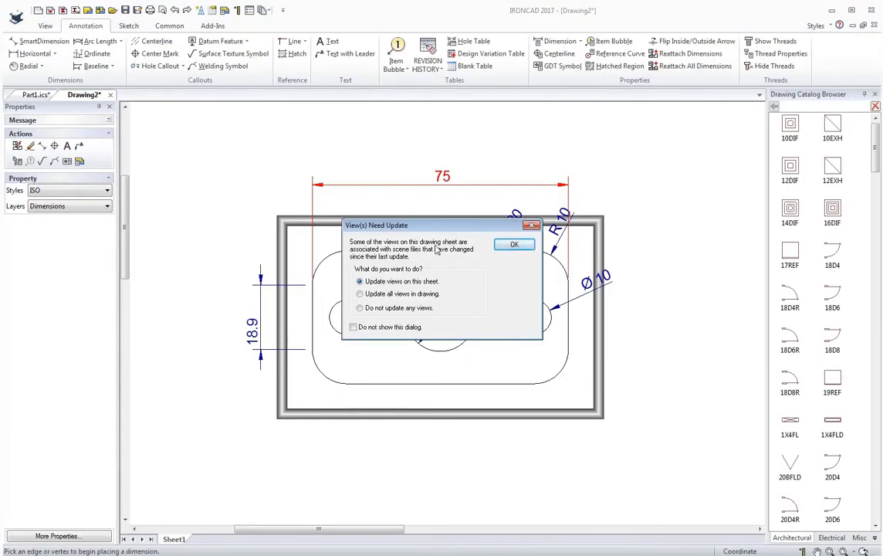
pyautogui.moveTo(425, 225); pyautogui.dragTo(274, 104)
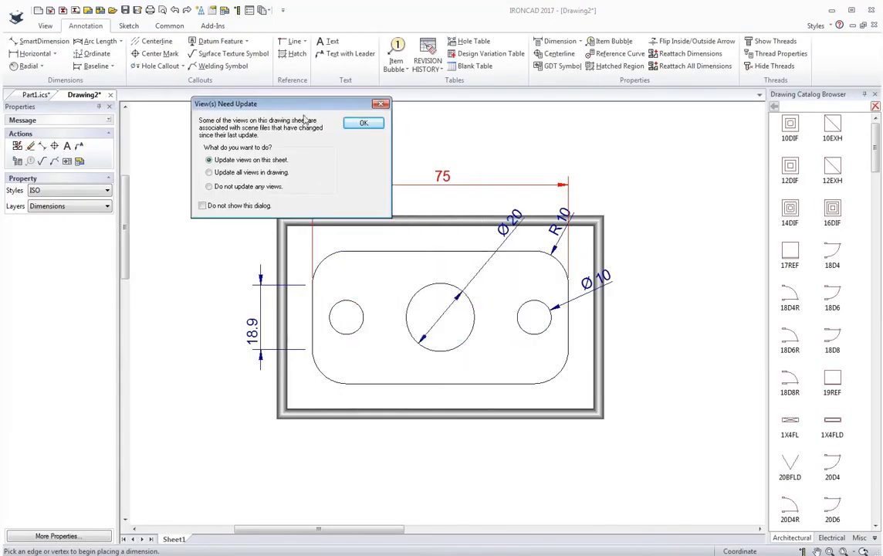
pyautogui.click(362, 123)
pyautogui.moveTo(492, 235); pyautogui.dragTo(503, 208)
pyautogui.moveTo(587, 284); pyautogui.dragTo(612, 276)
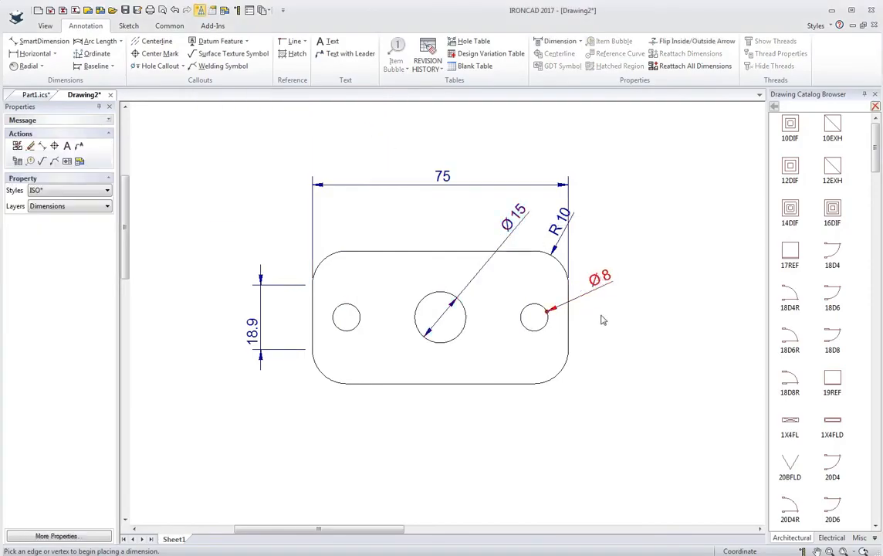
pyautogui.press('Escape')
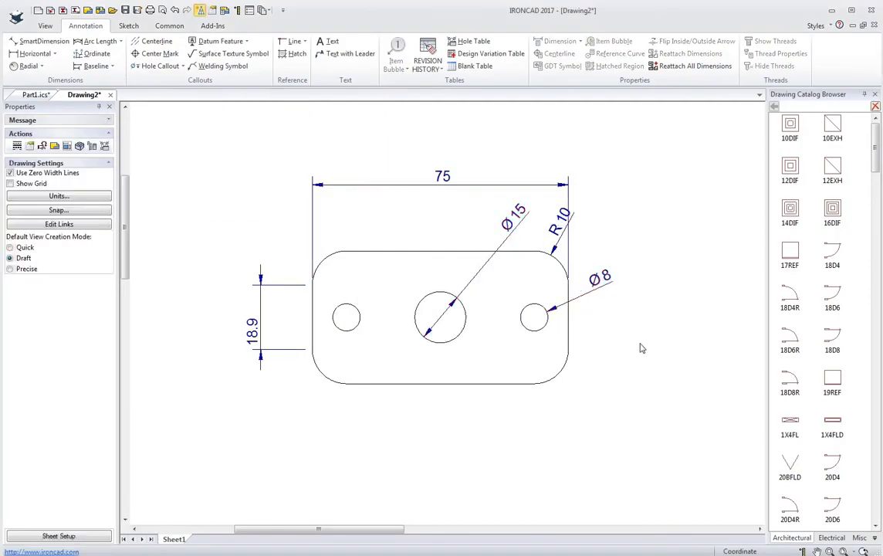
pyautogui.press('F8')
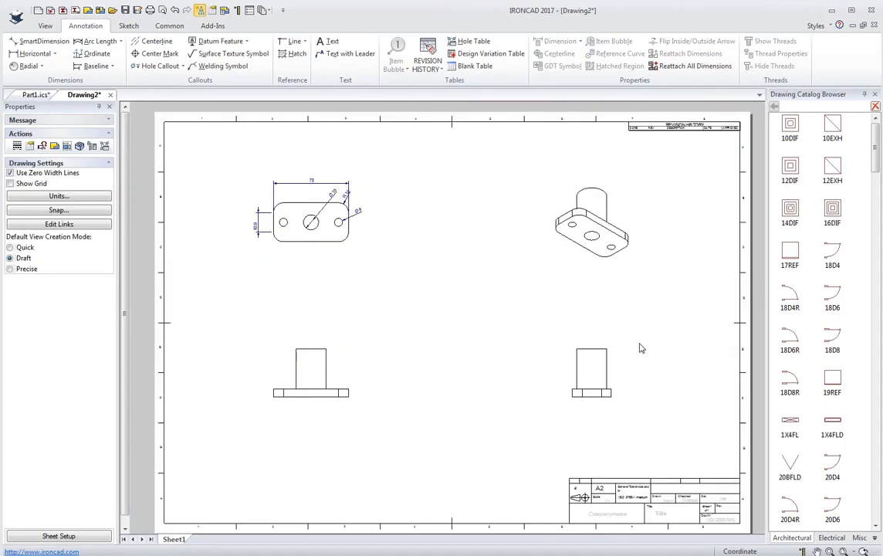